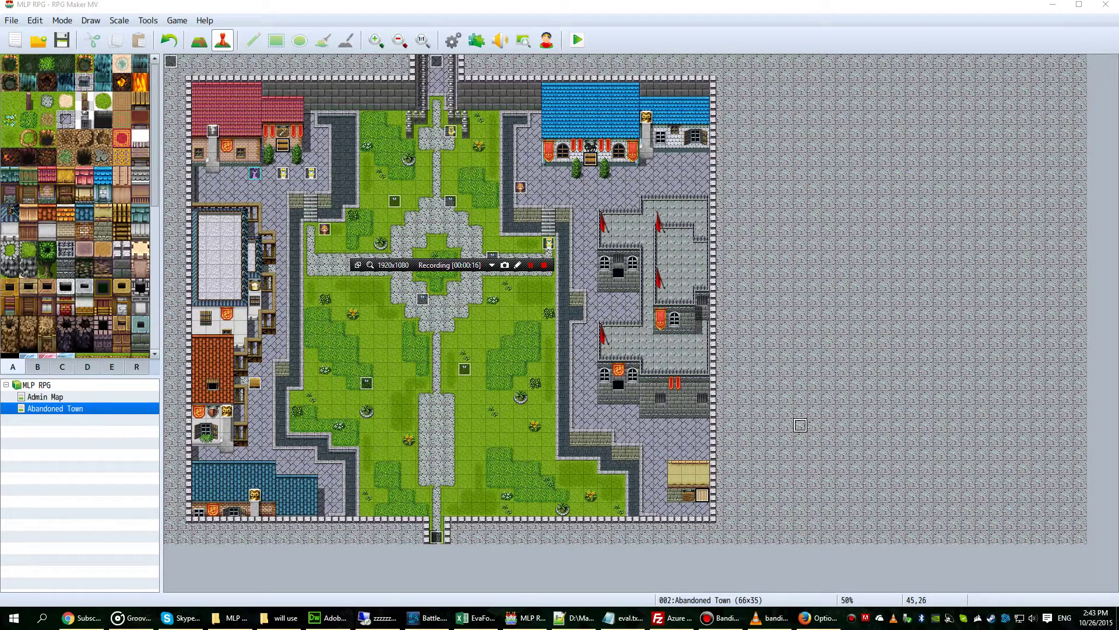
Delete file1.rpgsave and global.rpgsave from the project's save folder.
left_click(232, 618)
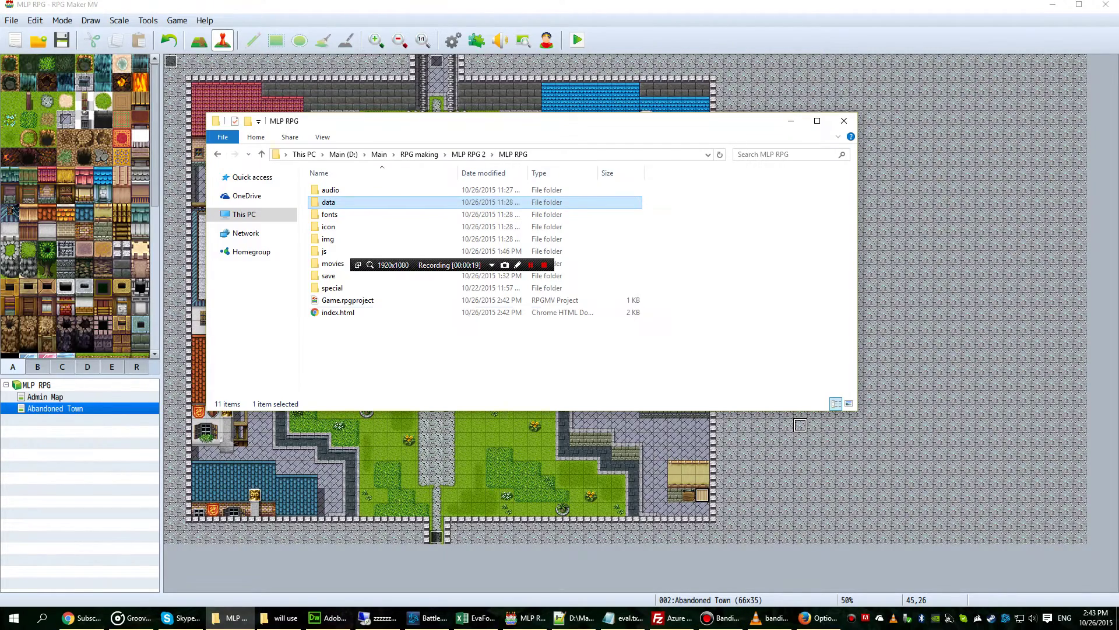
double_click(393, 287)
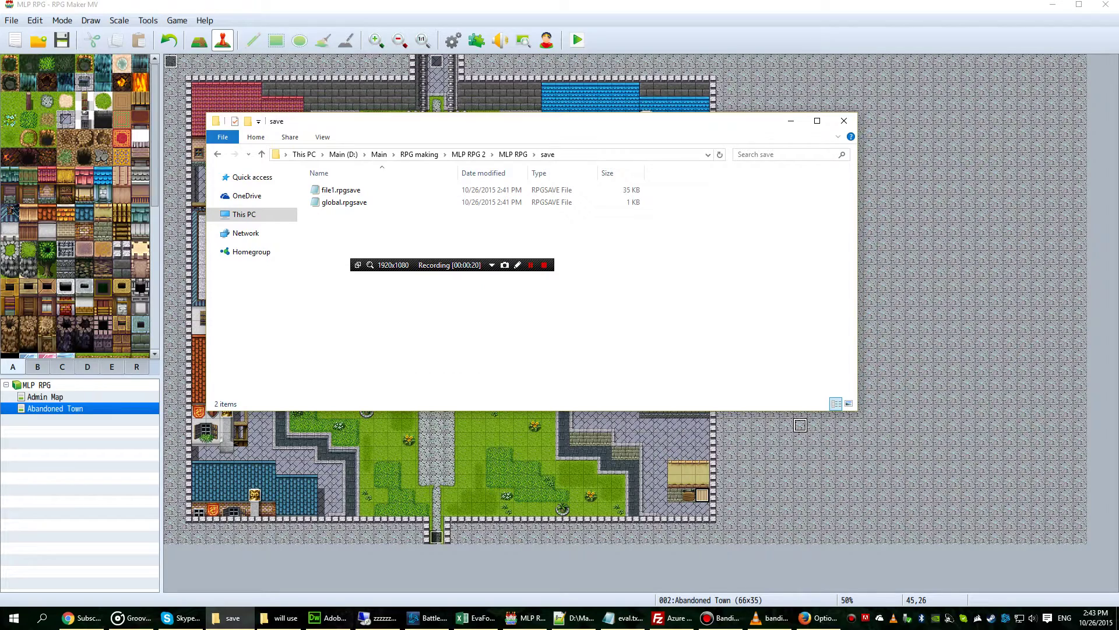
left_click_drag(463, 215, 459, 185)
key("Delete")
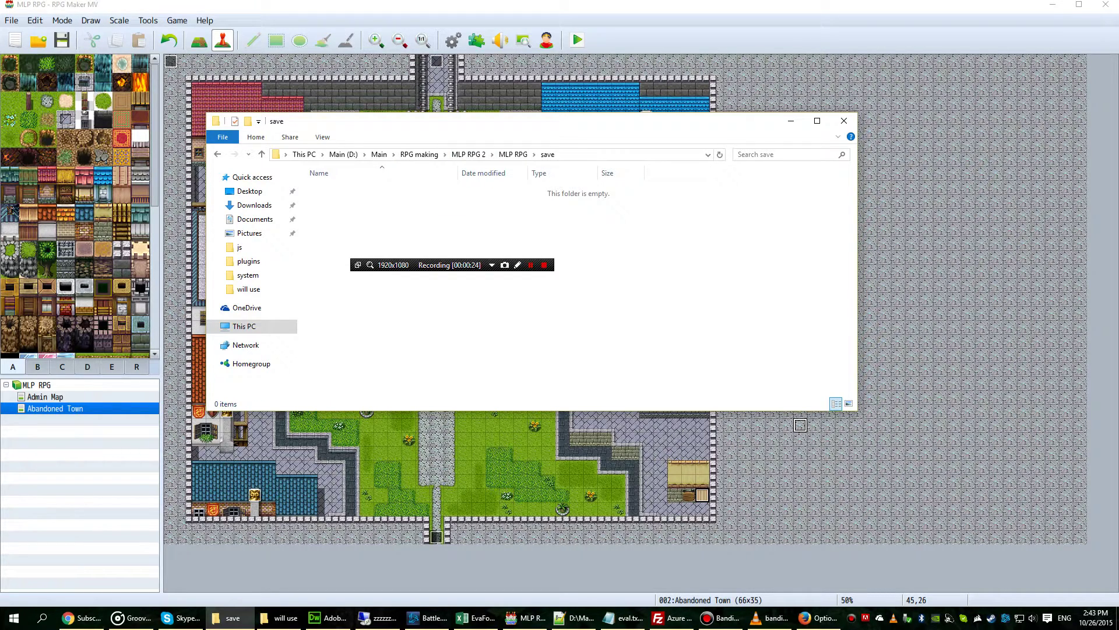
Clear all Firefox history with time range Everything, then return to RPG Maker MV.
left_click(818, 618)
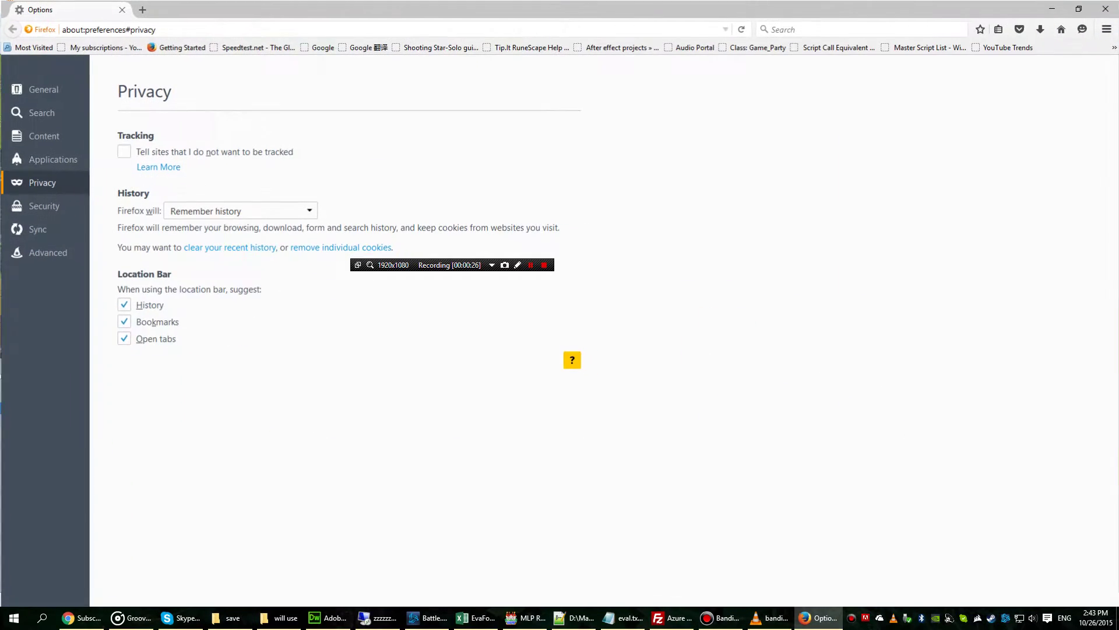
key("ctrl+shift+Delete")
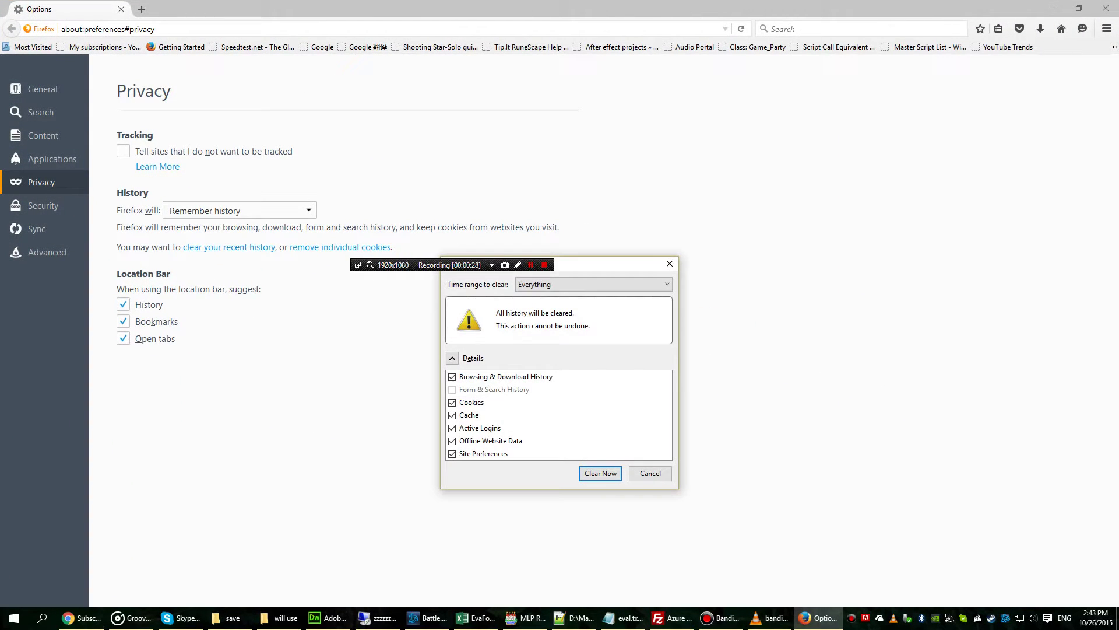
left_click(593, 285)
left_click(592, 343)
left_click(601, 473)
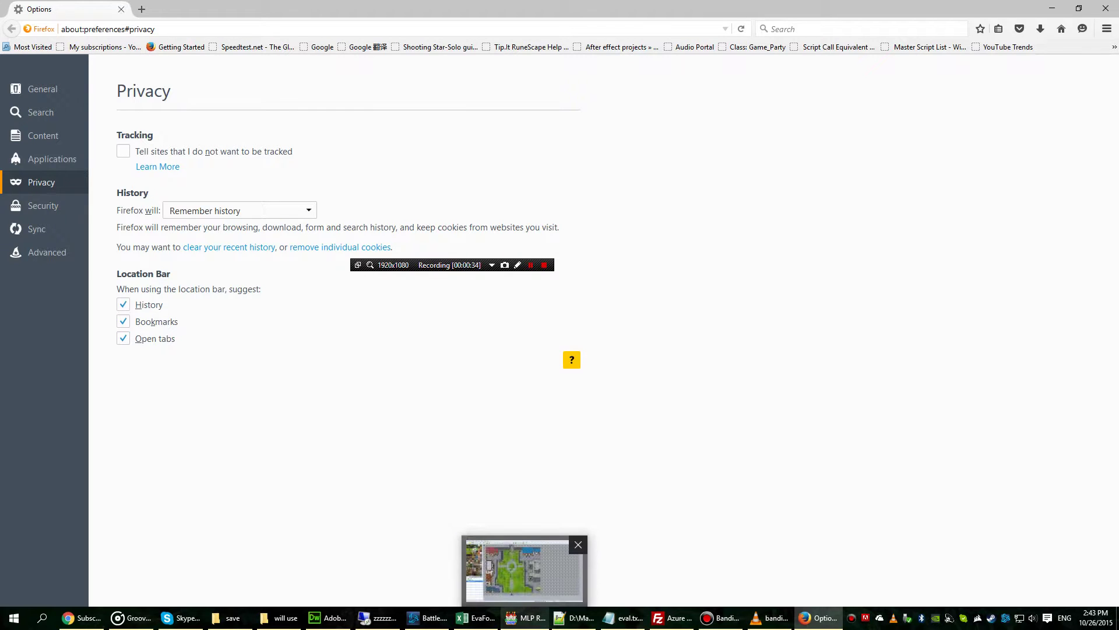
left_click(525, 569)
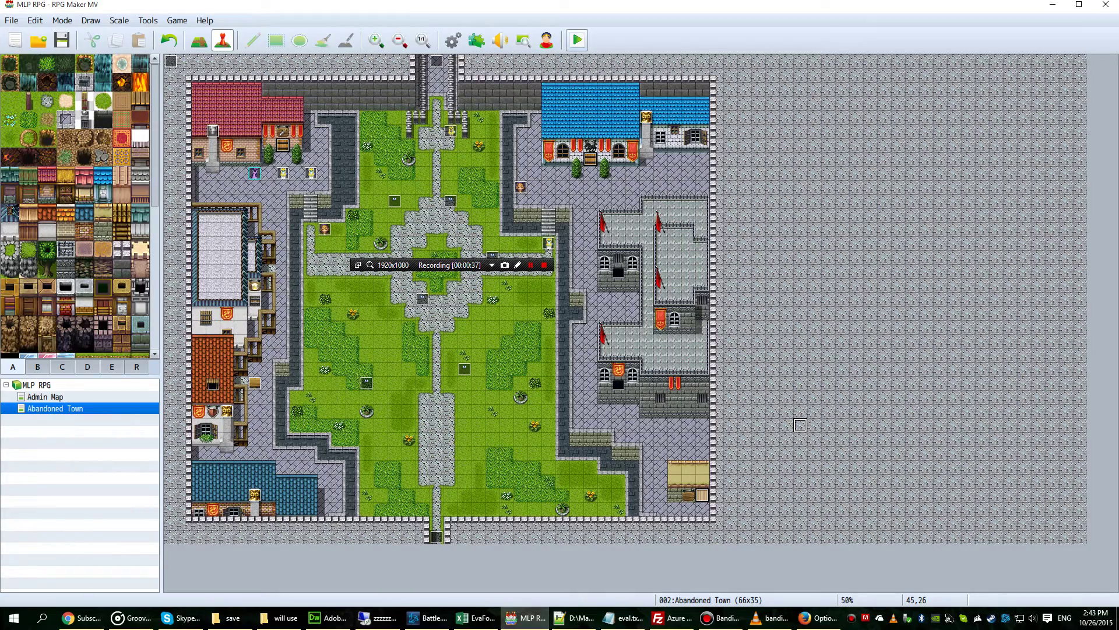
Launch a playtest and start a New Game.
left_click(577, 39)
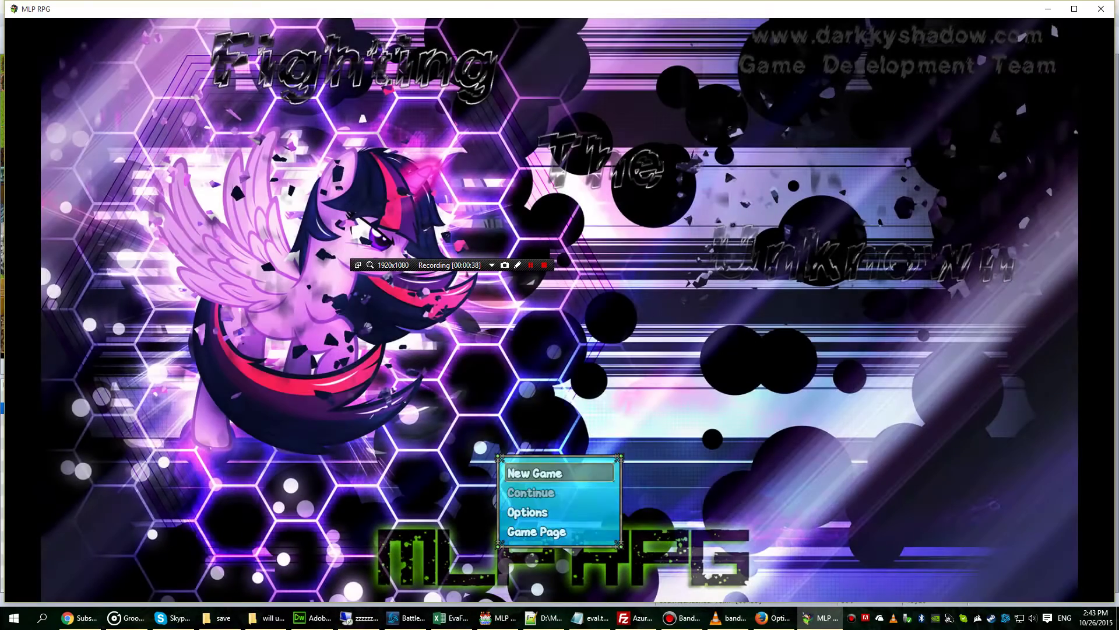
key("Return")
key("Return")
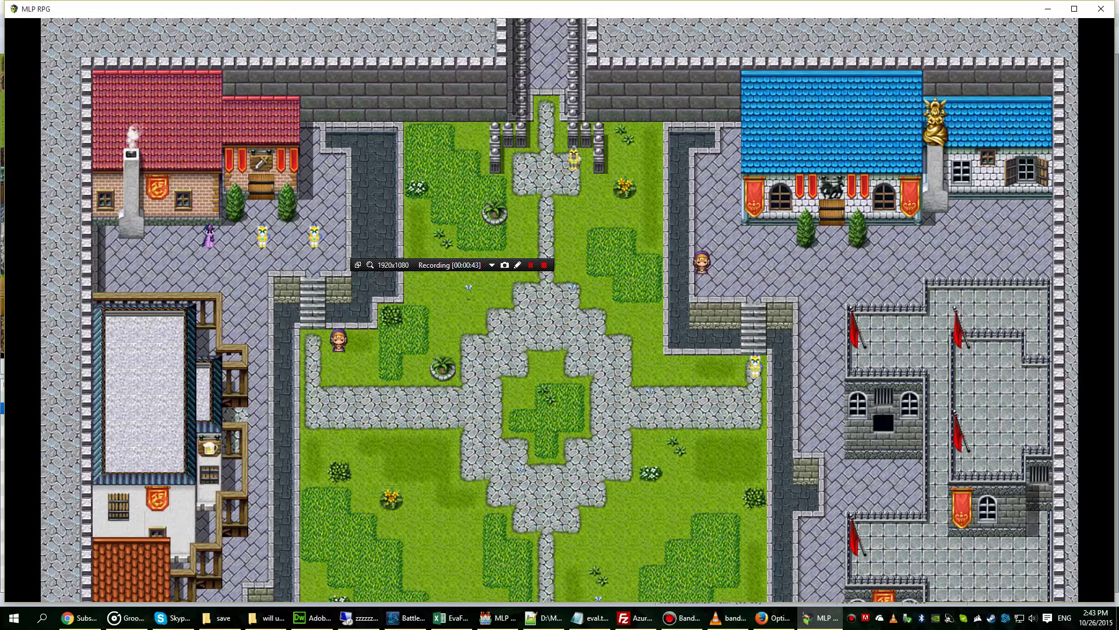
left_click(622, 304)
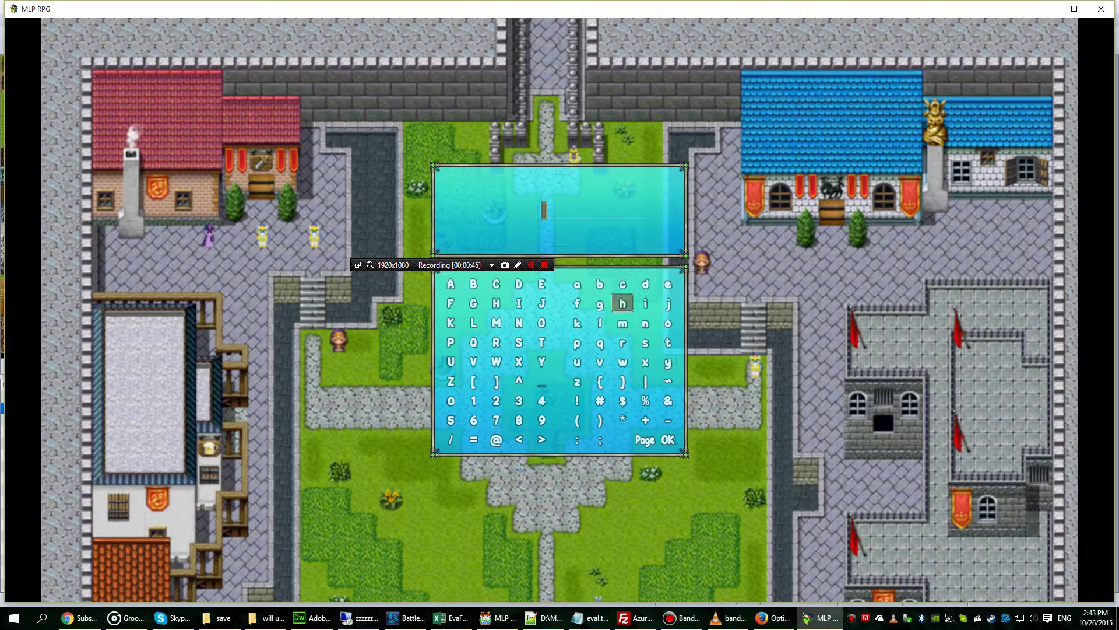
left_click(577, 284)
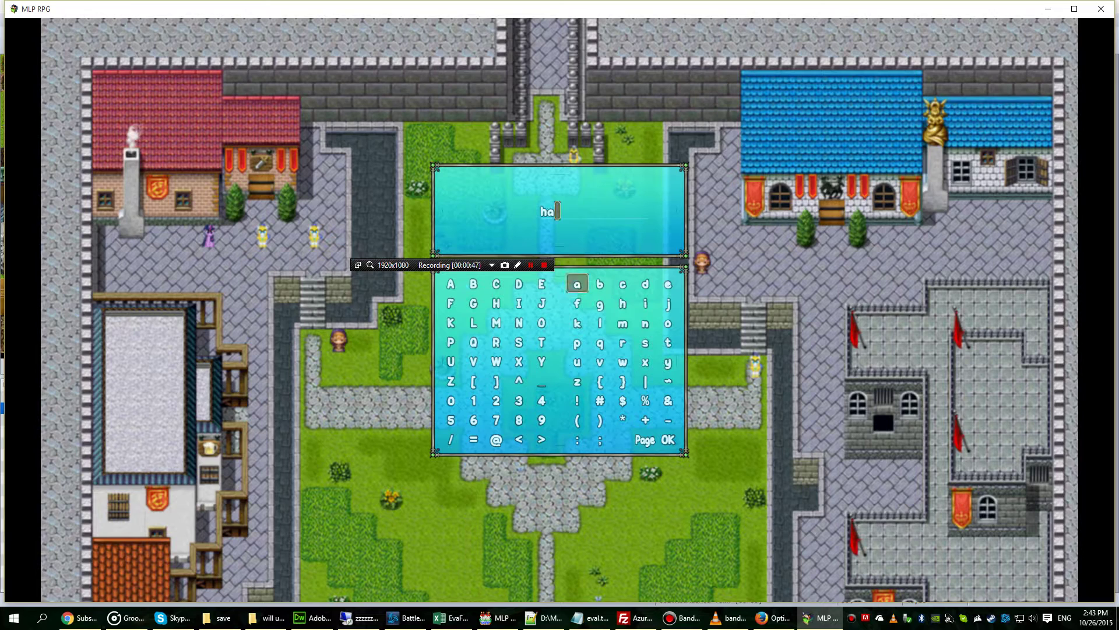
left_click(622, 342)
left_click(599, 361)
left_click(577, 285)
left_click(623, 342)
key("Right")
key("Up")
key("Up")
key("Up")
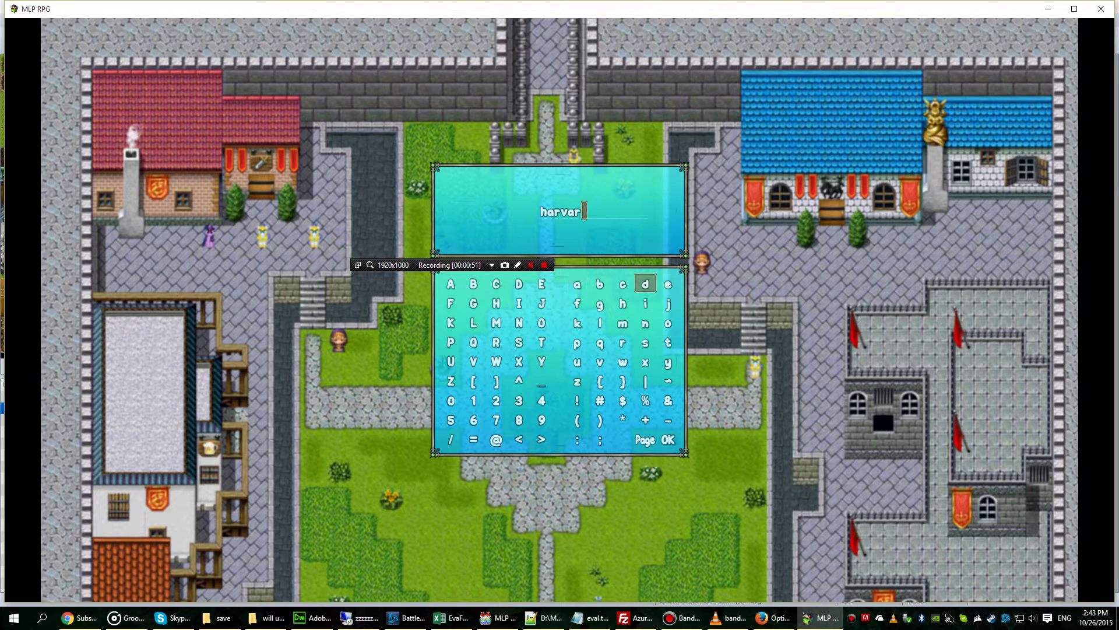
key("Return")
left_click(473, 400)
left_click(541, 418)
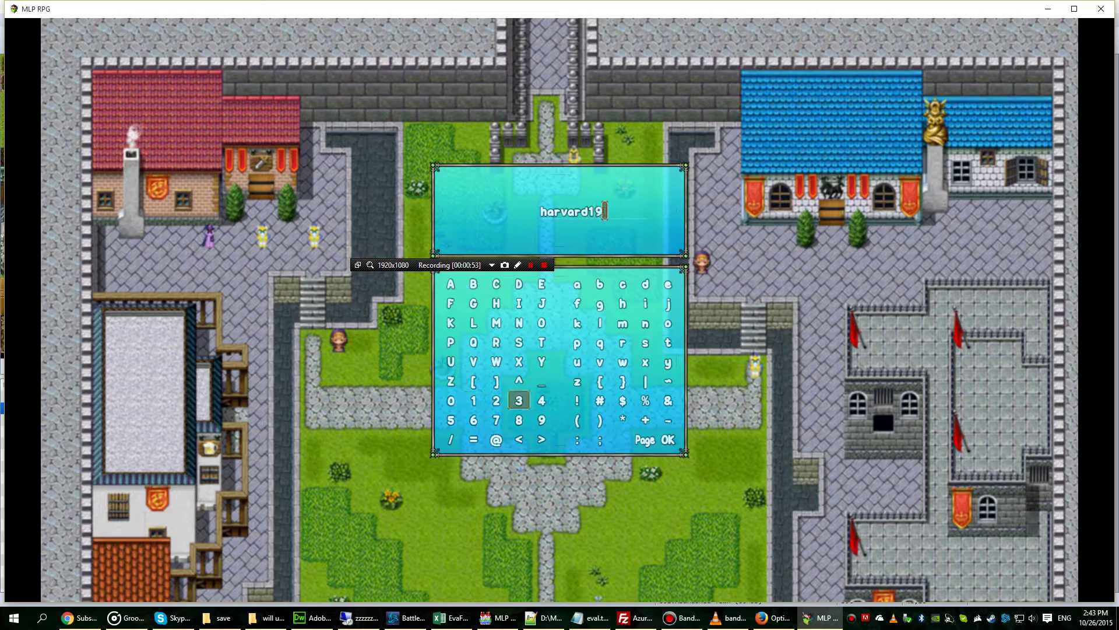
left_click(519, 400)
left_click(668, 439)
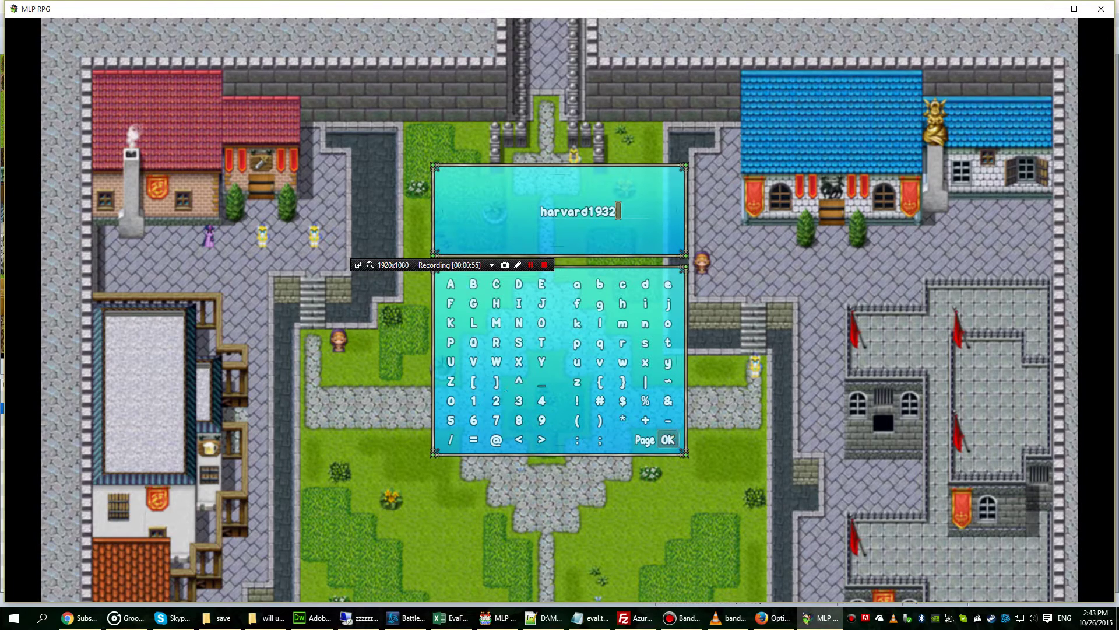
left_click(636, 333)
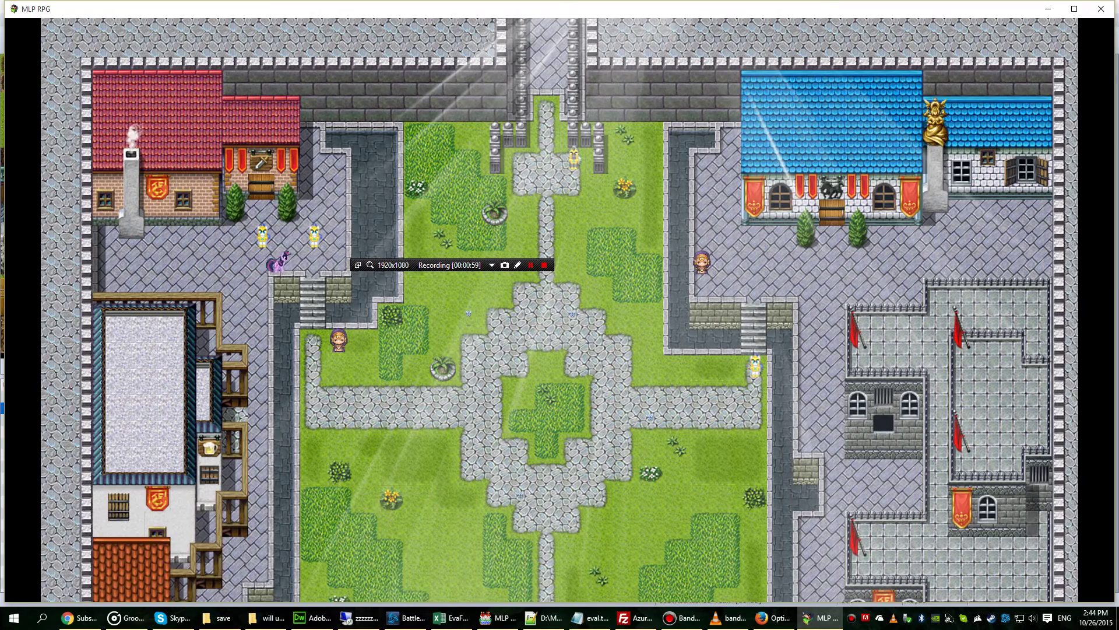
Walk the character past the stairs onto the central grass.
key("Right")
key("Right")
key("Right")
key("Down")
key("Down")
key("Down")
key("Right")
key("Right")
key("Right")
key("Down")
key("Down")
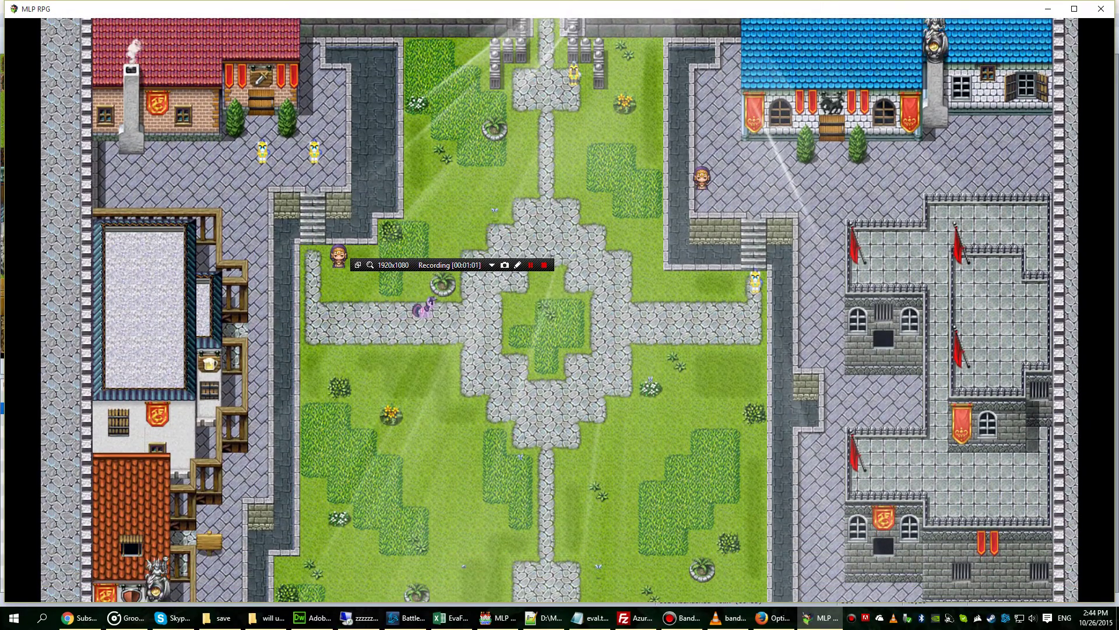
Save (Cloud) to File 1 and confirm the new save files in the save folder.
key("Escape")
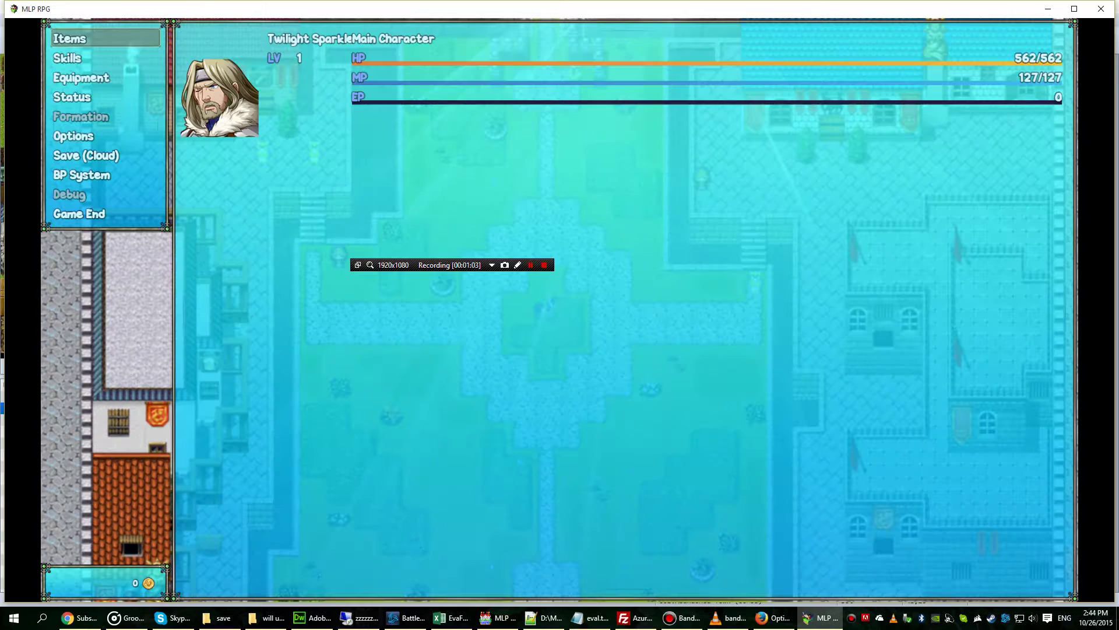
key("Down")
key("Down")
key("Down")
key("Return")
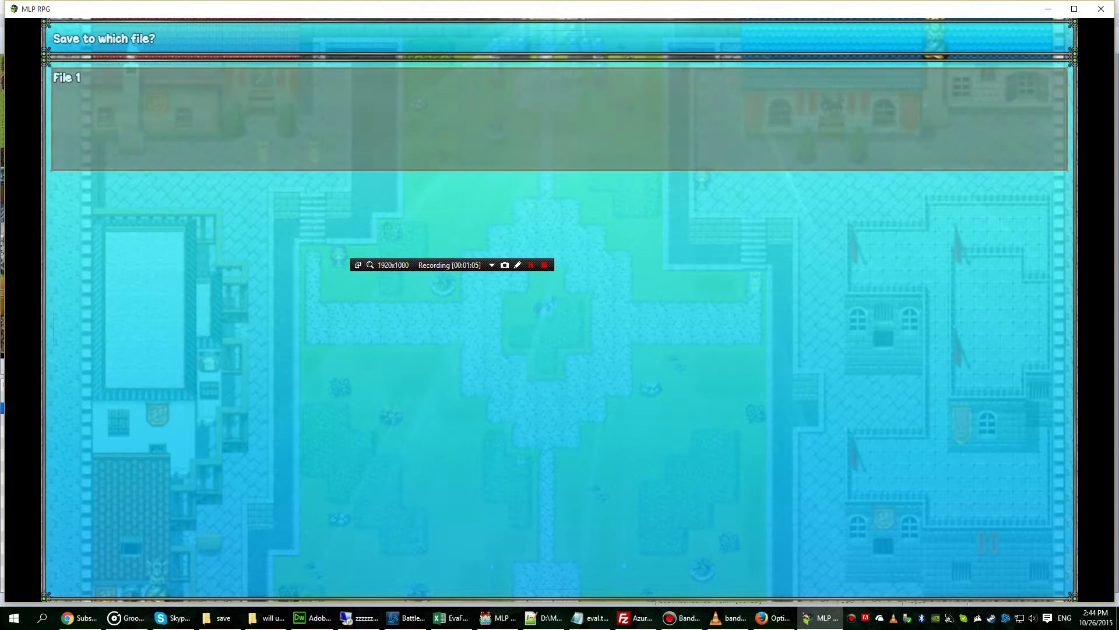
key("Escape")
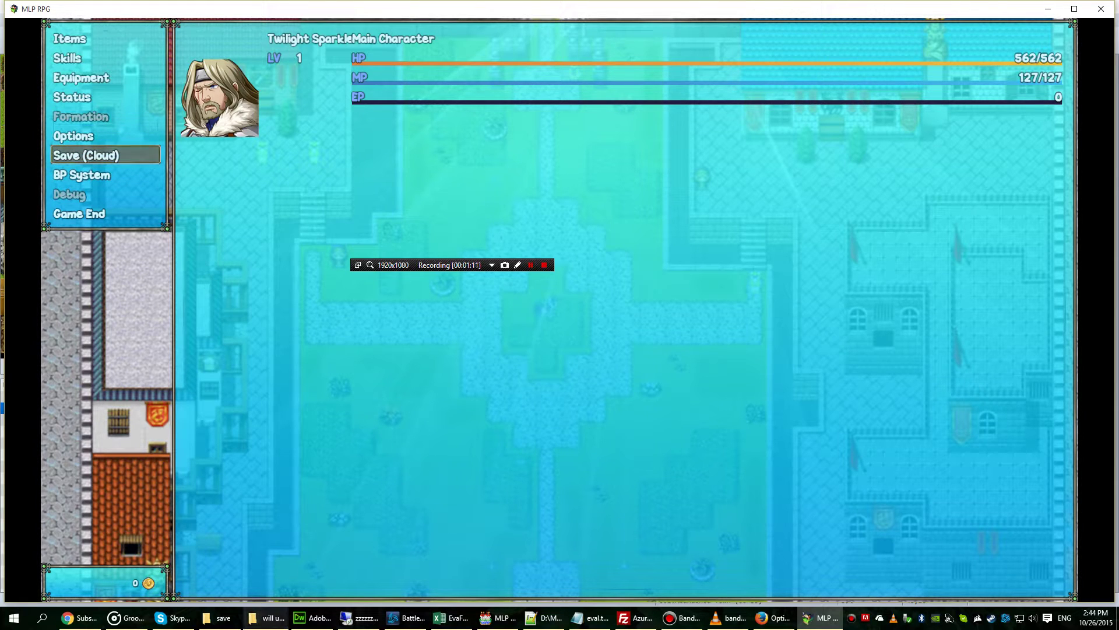
left_click(179, 568)
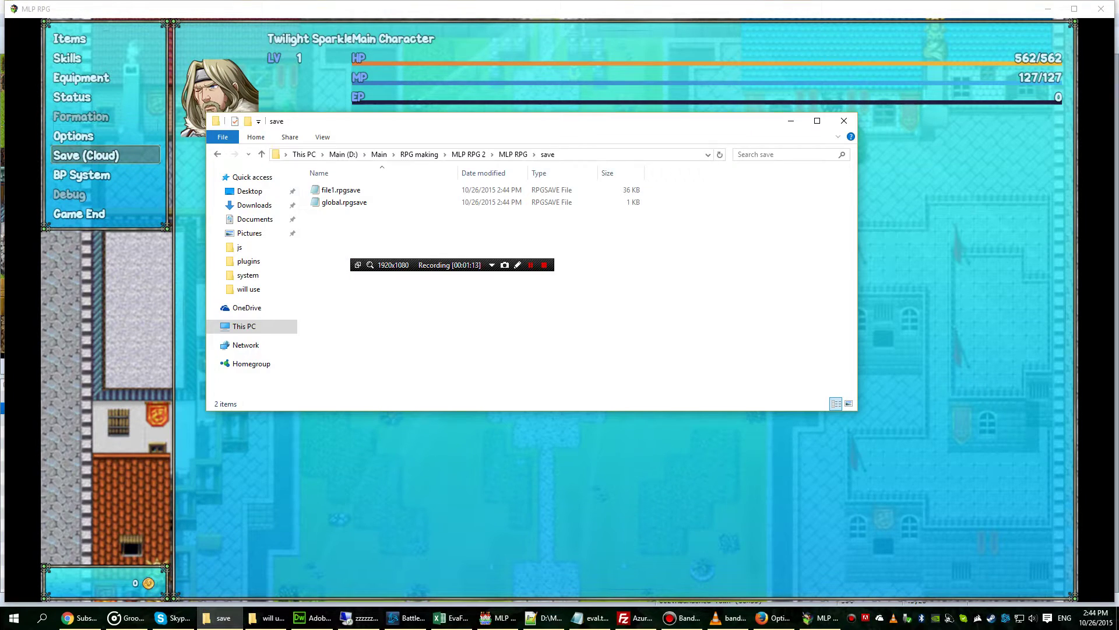
left_click_drag(673, 281, 308, 180)
Load game.darkkyshadow.com/dashboard in a new Firefox tab and continue the saved game.
left_click(774, 618)
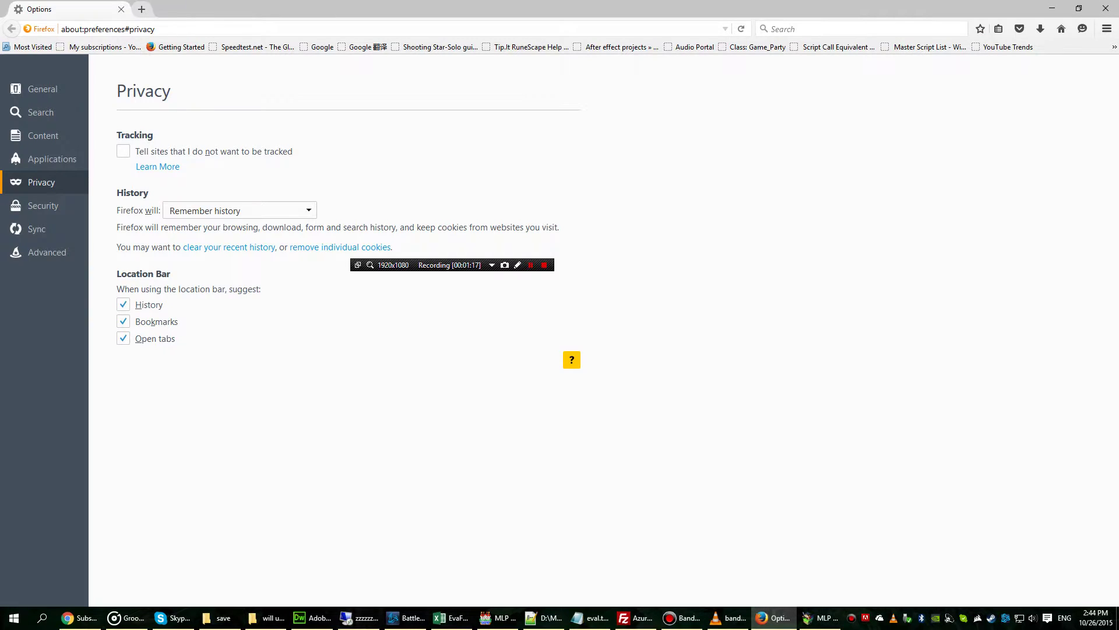
key("ctrl+t")
type("game.darkkysha")
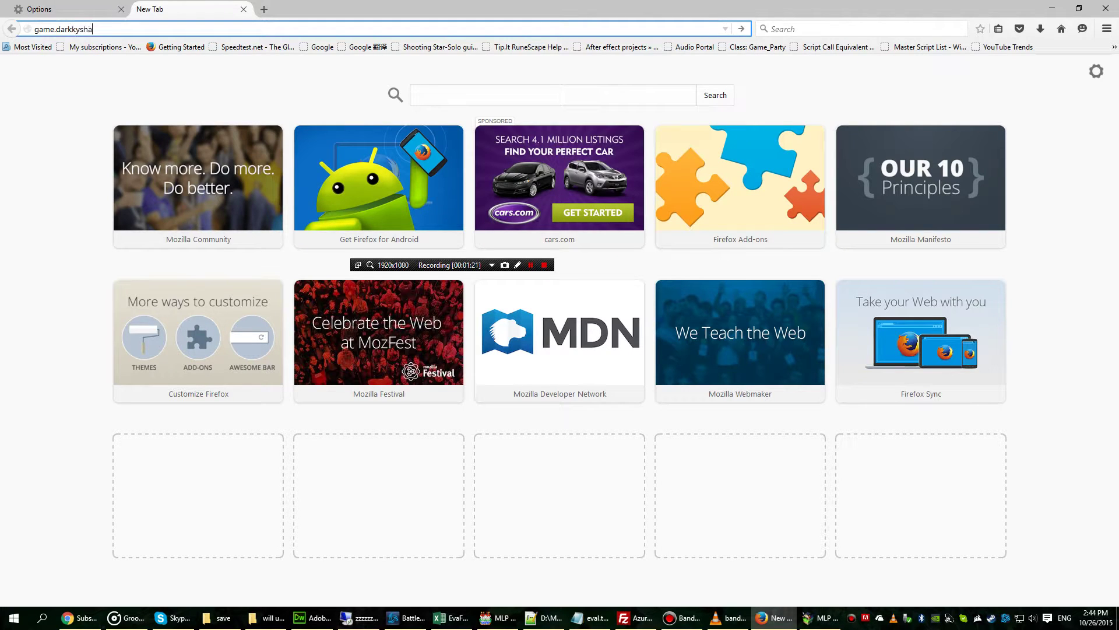
type("com")
key("Return")
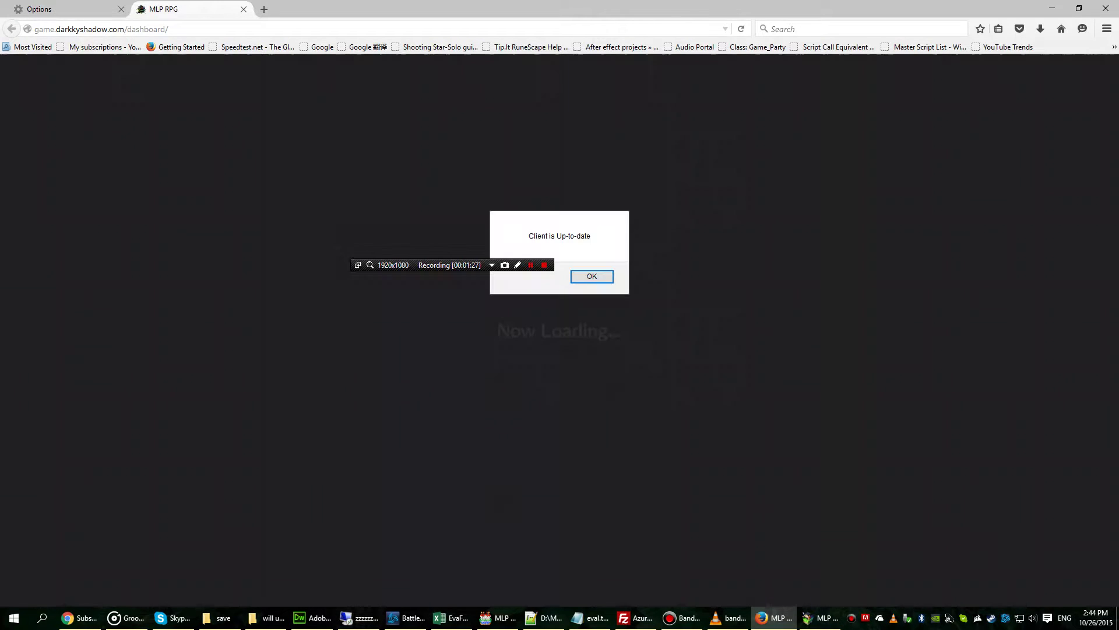
key("Return")
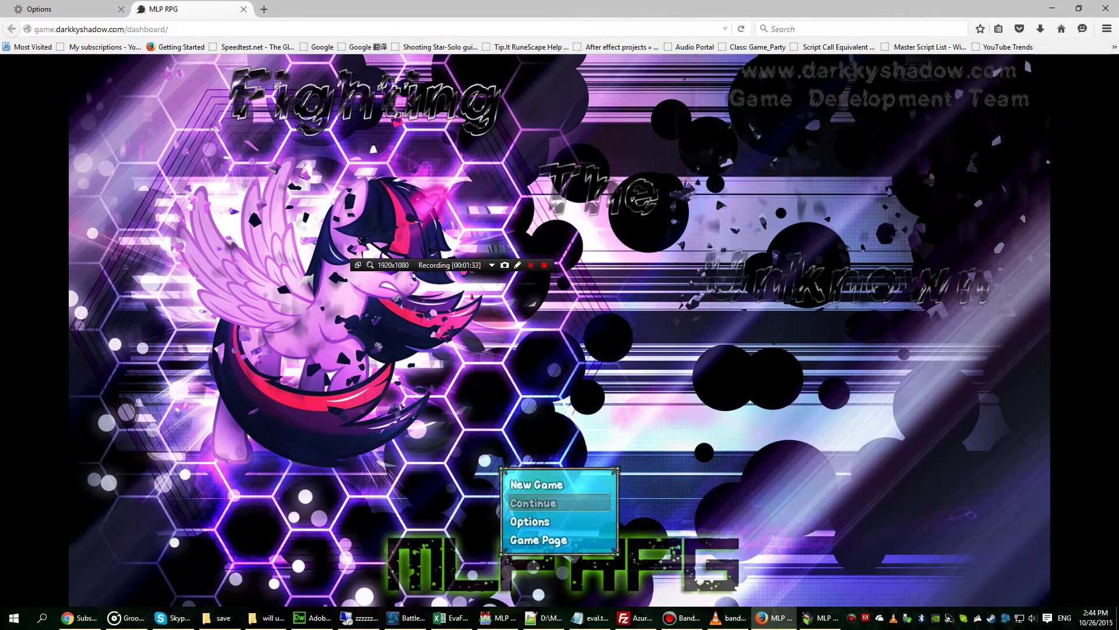
key("Return")
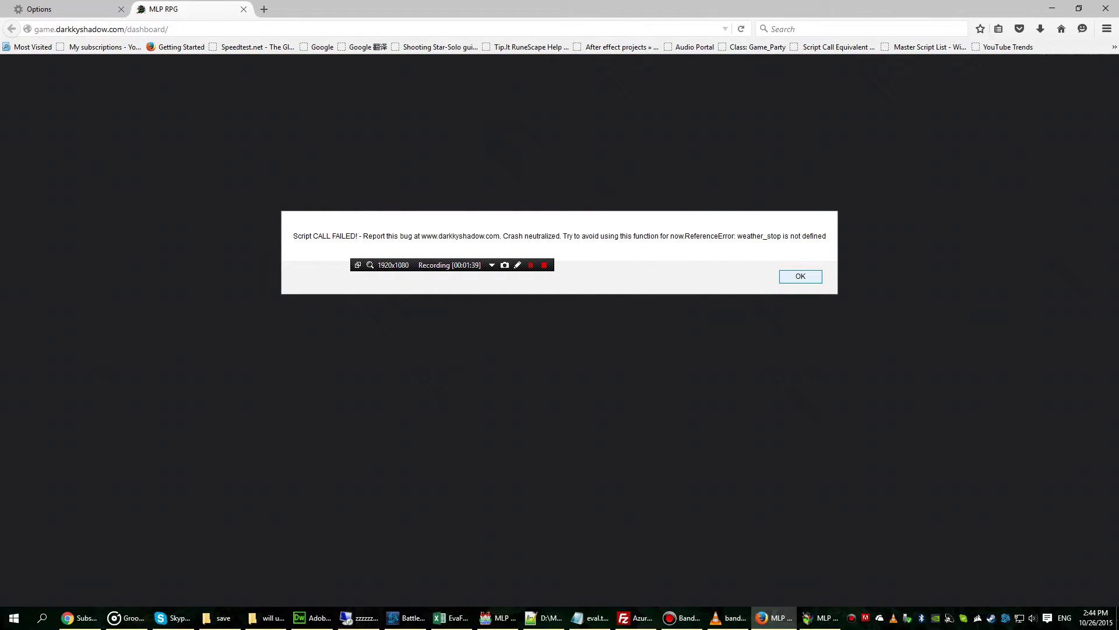
Dismiss the script error, enter the account name harvard1932, and acknowledge the account messages.
key("Return")
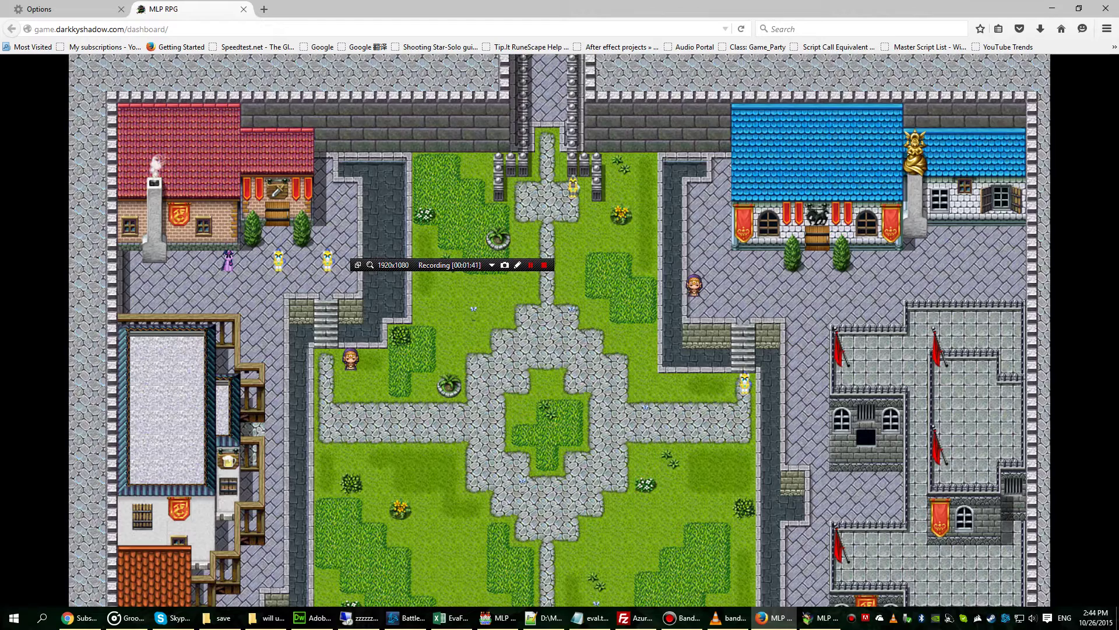
left_click(619, 325)
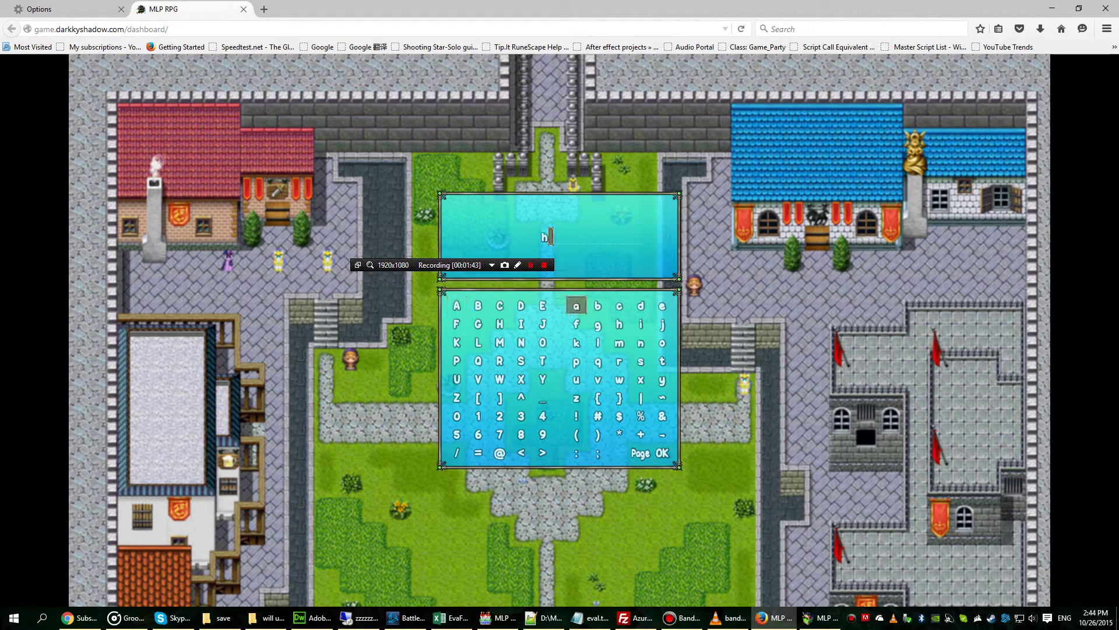
left_click(576, 305)
left_click(619, 360)
left_click(597, 379)
left_click(576, 305)
left_click(619, 361)
left_click(640, 305)
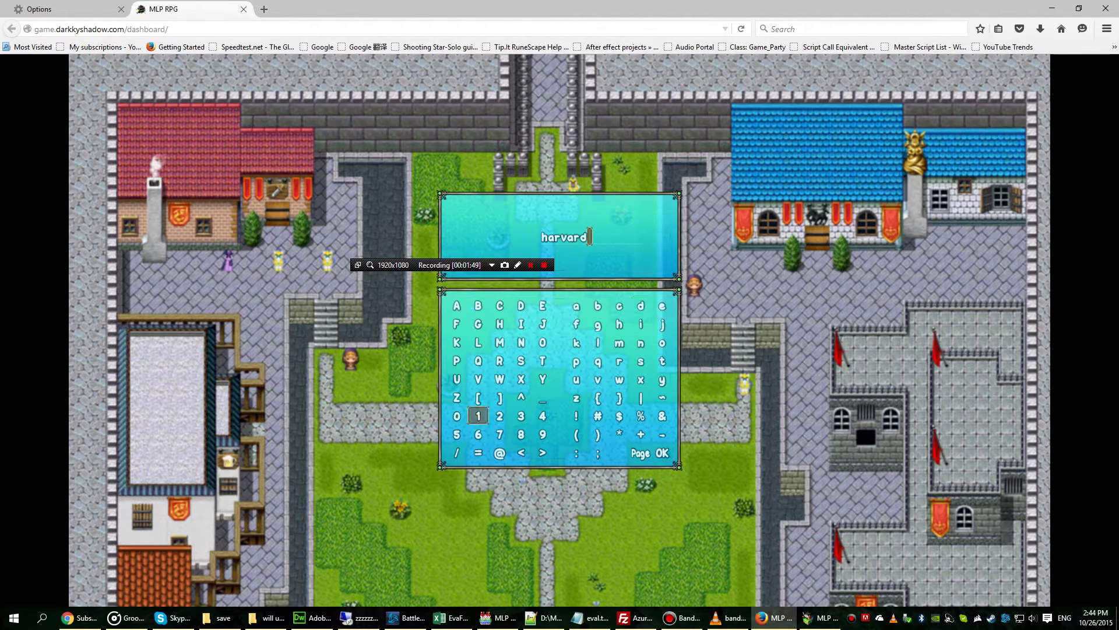
left_click(477, 416)
left_click(542, 434)
left_click(521, 416)
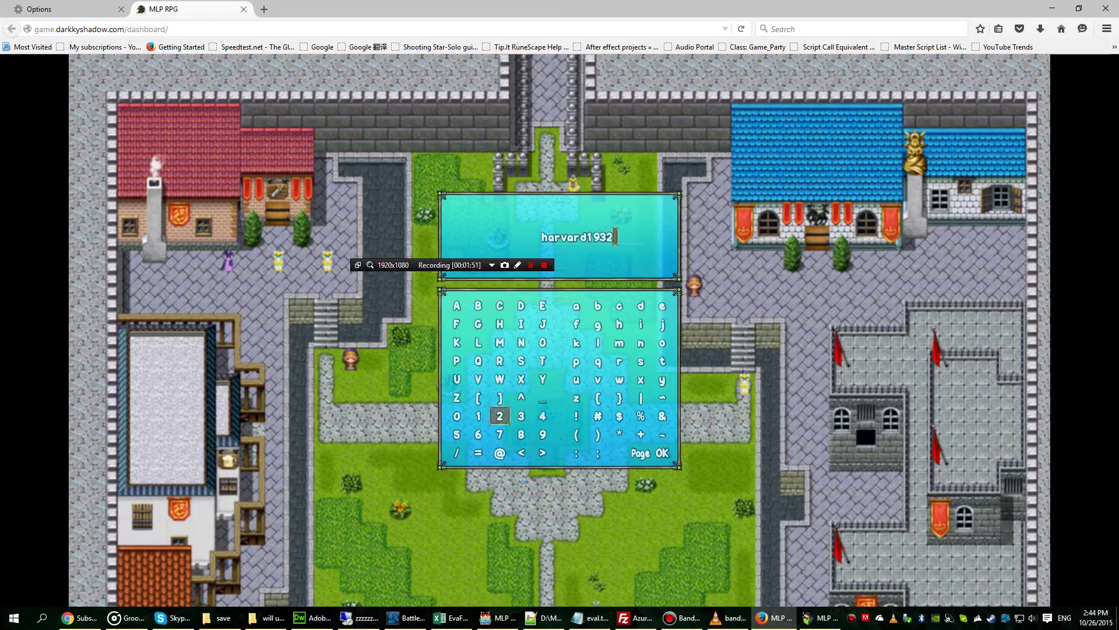
left_click(662, 451)
left_click(592, 277)
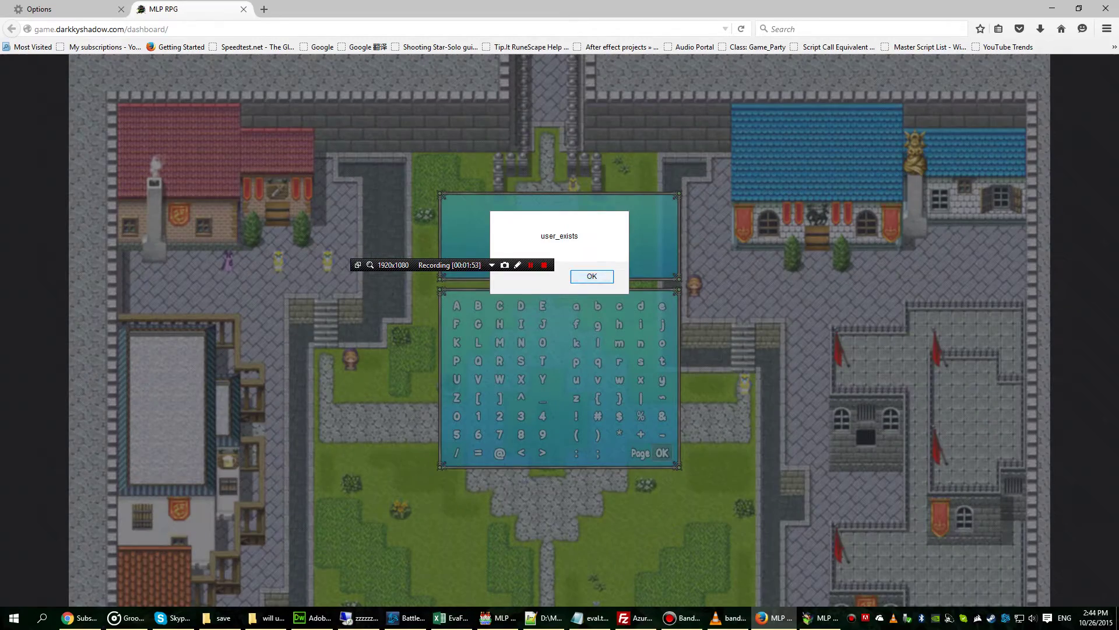
key("Return")
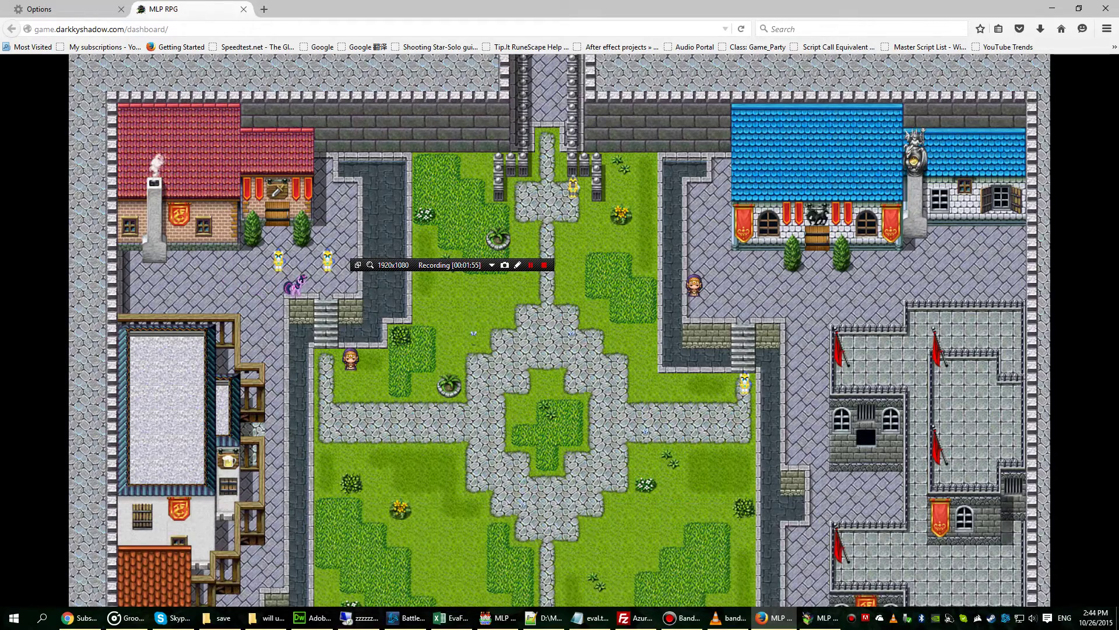
Save (Cloud) to File 1, close the menu, and step the pony down.
key("Escape")
key("Down")
key("Down")
key("Down")
key("Return")
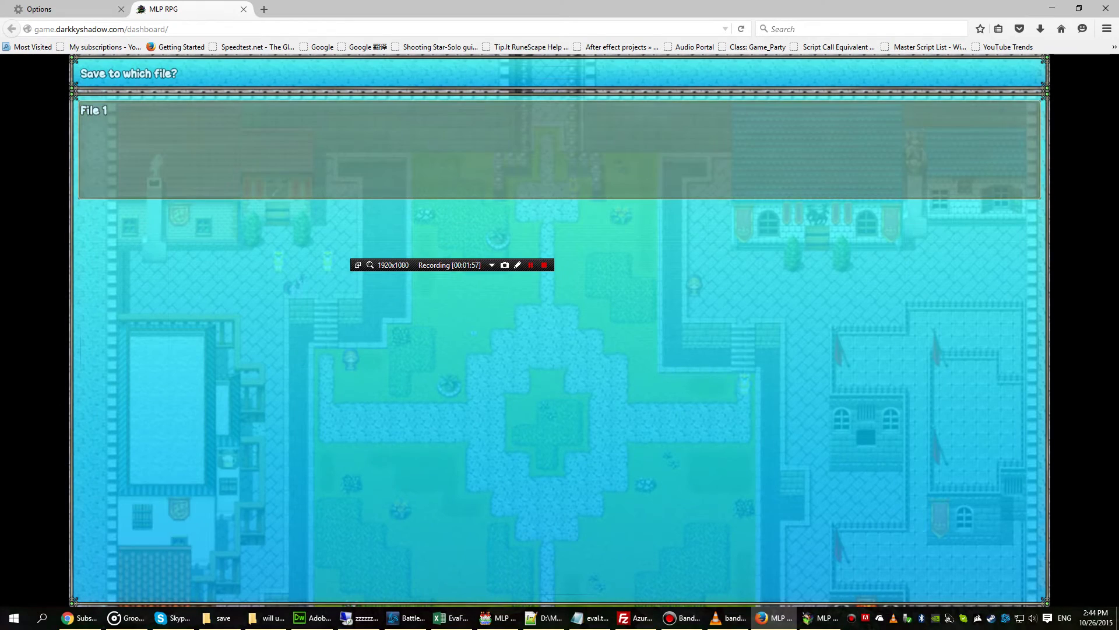
key("Escape")
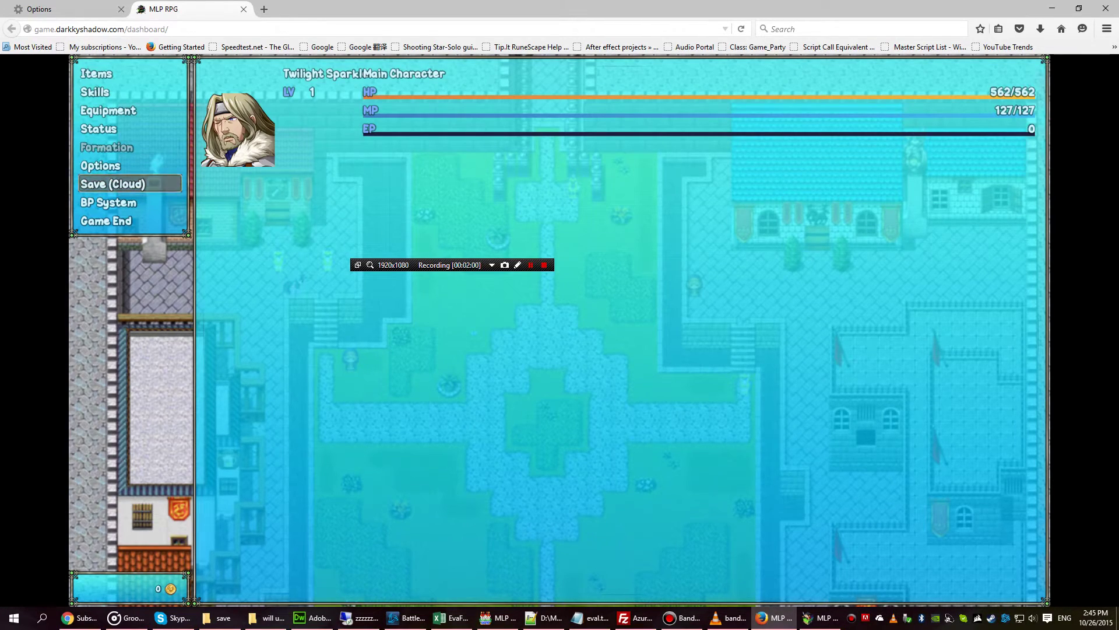
key("Escape")
key("Down")
key("Down")
key("Down")
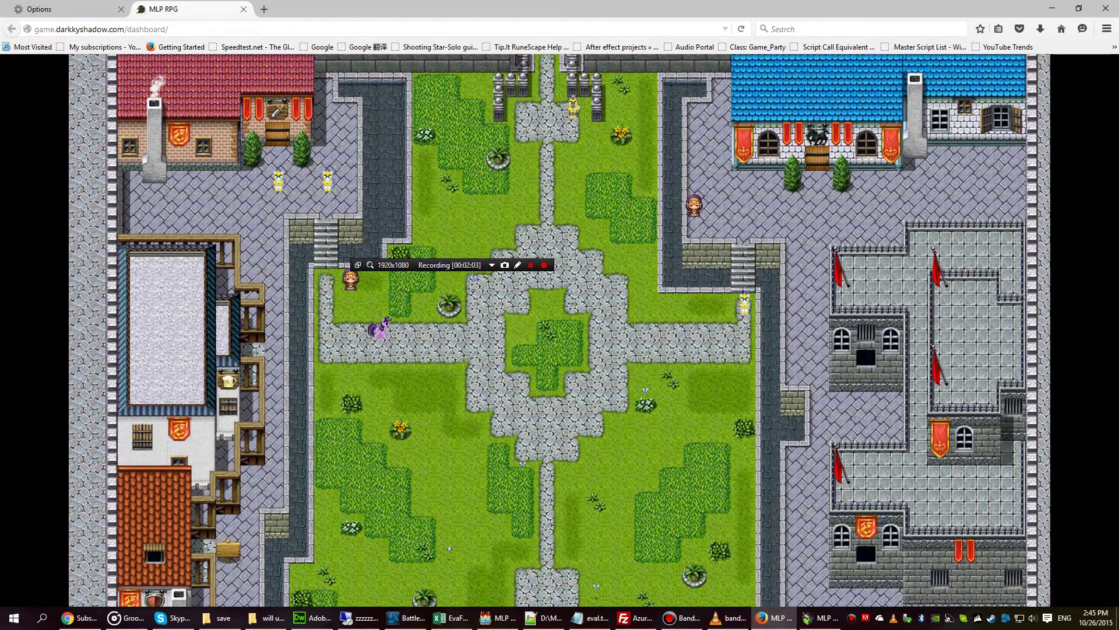
Click the plaza's central grass patch to send the pony there.
left_click(549, 331)
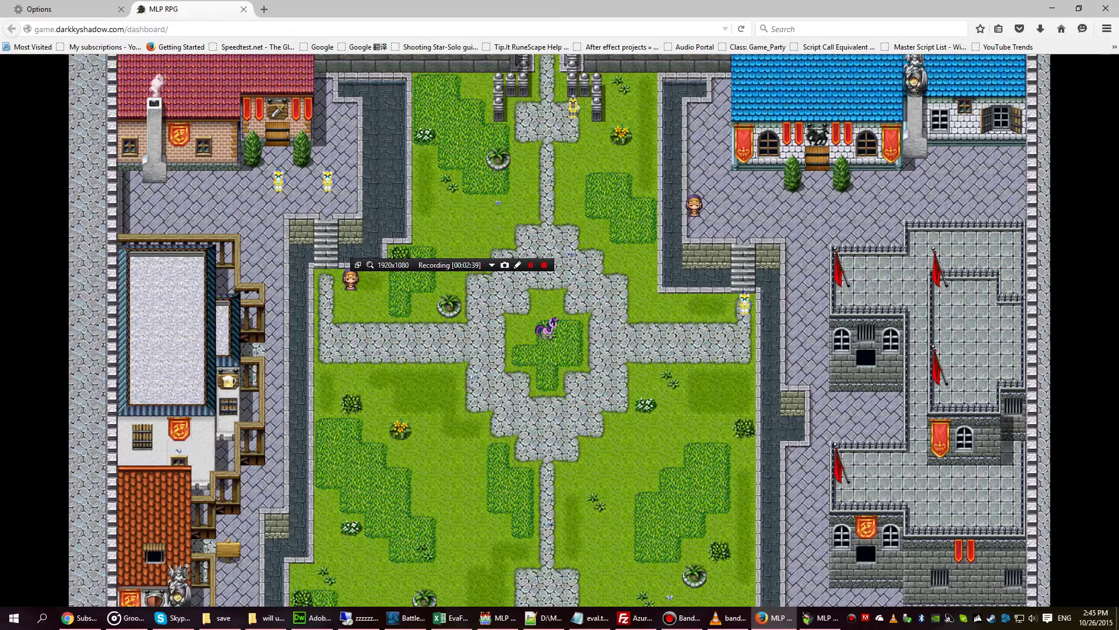
Walk the pony down, right and up to a new spot.
key("Down")
key("Down")
key("Right")
key("Right")
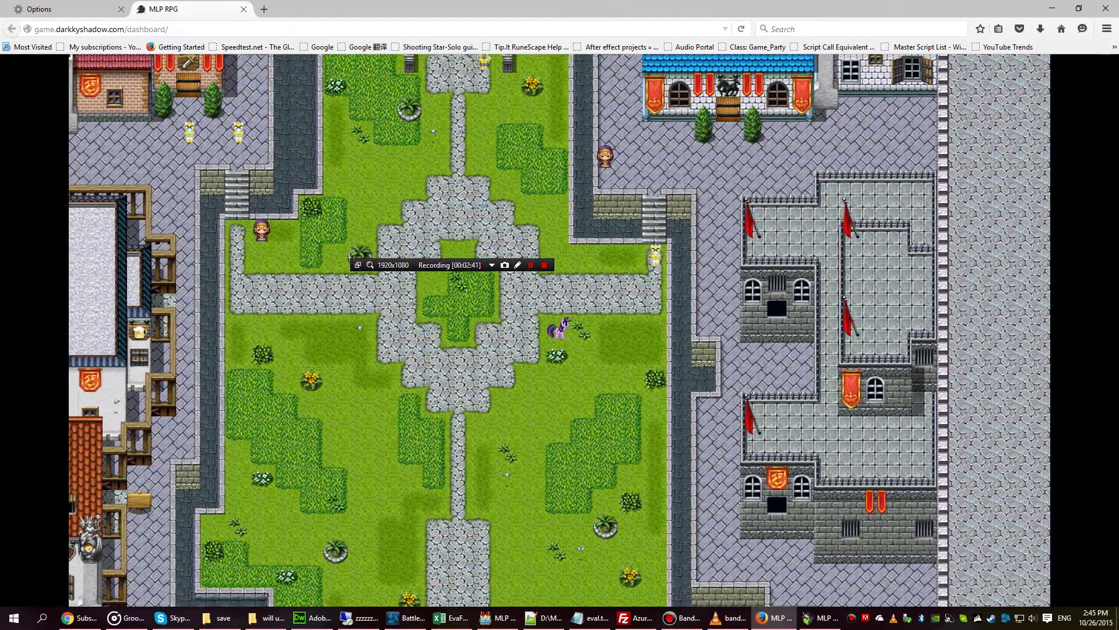
key("Up")
key("Right")
key("Up")
key("Right")
key("Up")
key("Right")
Save (Cloud) to File 1, then switch to the desktop game window.
key("Escape")
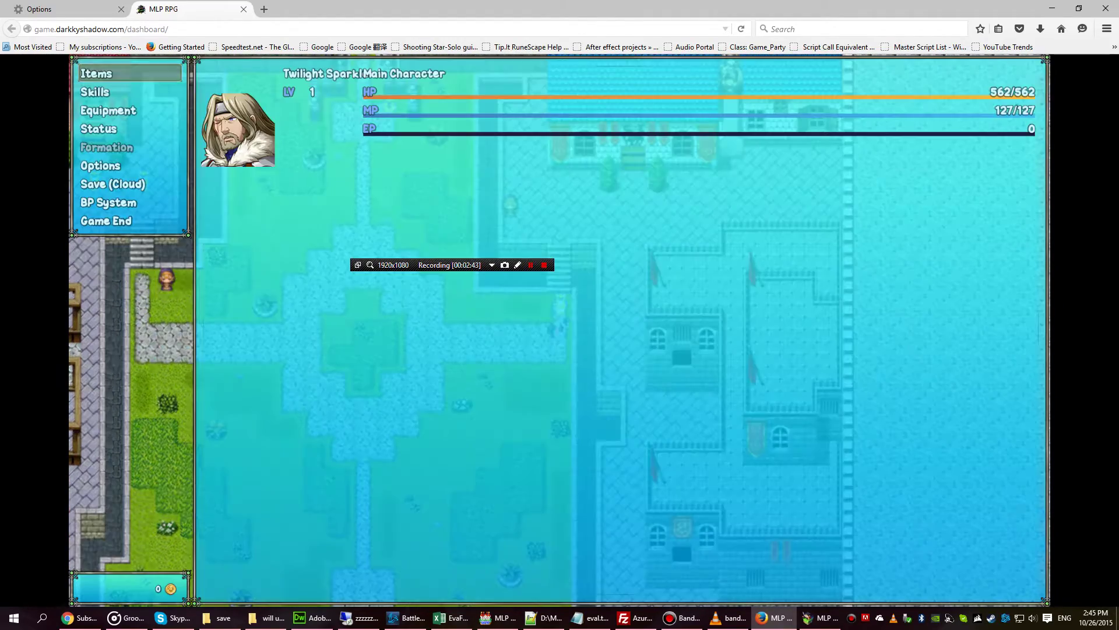
key("Down")
key("Down")
key("Down")
key("Return")
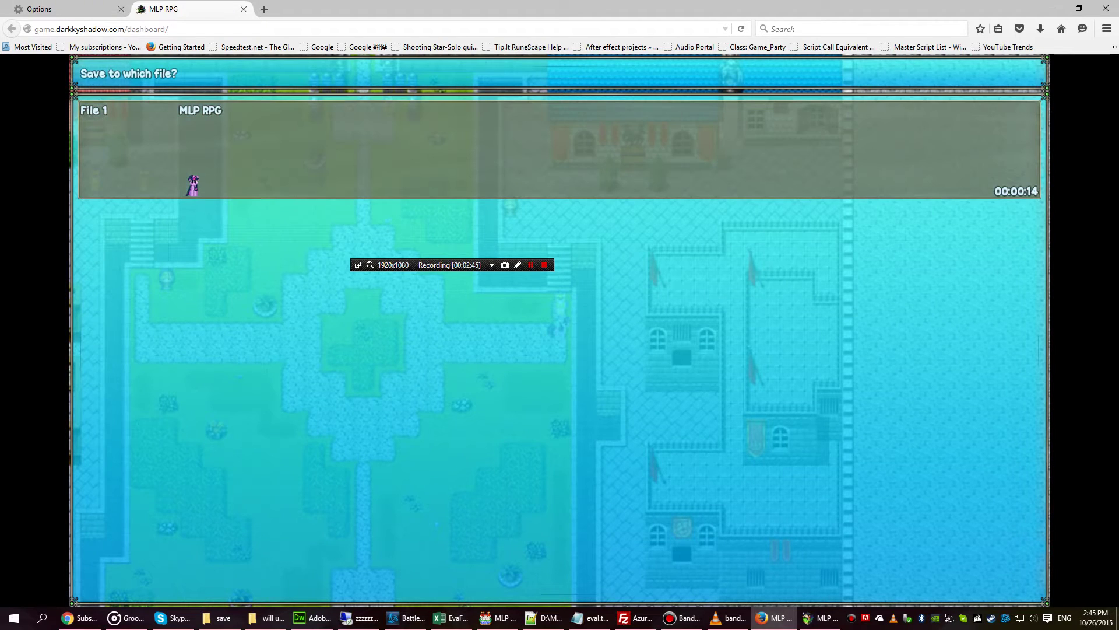
key("Escape")
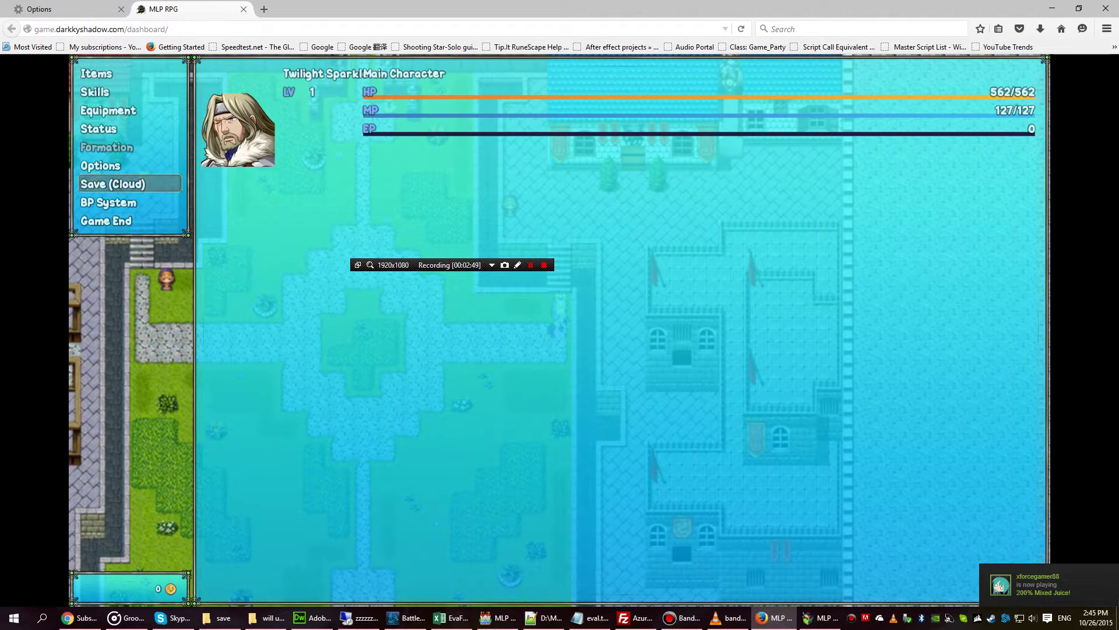
left_click(821, 619)
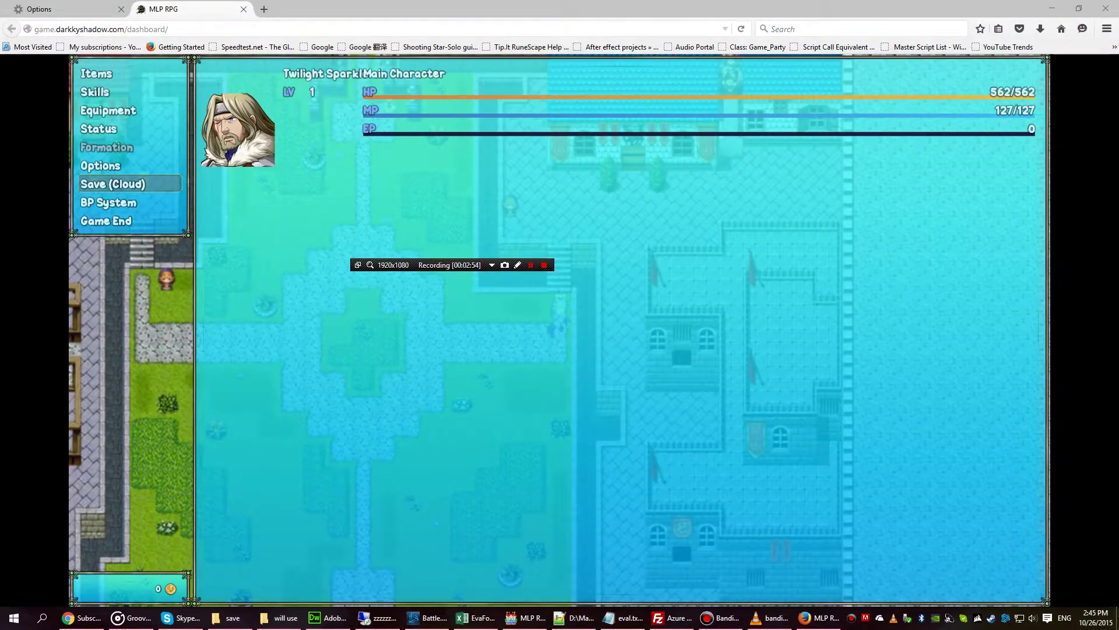
left_click(573, 619)
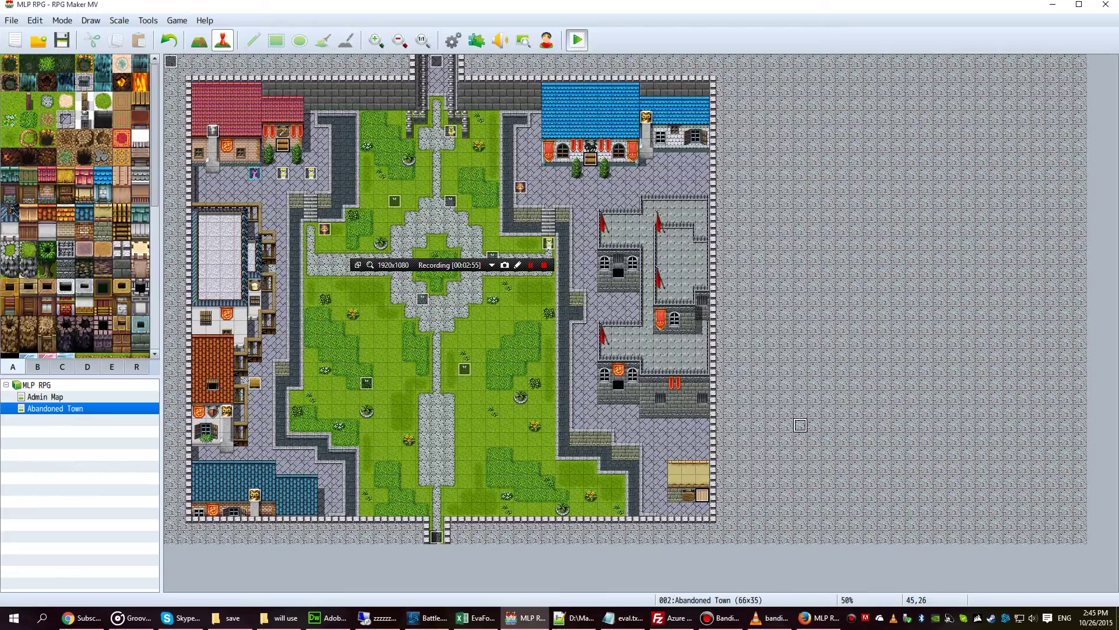
Dismiss the up-to-date notice and continue from cloud File 1.
left_click(820, 619)
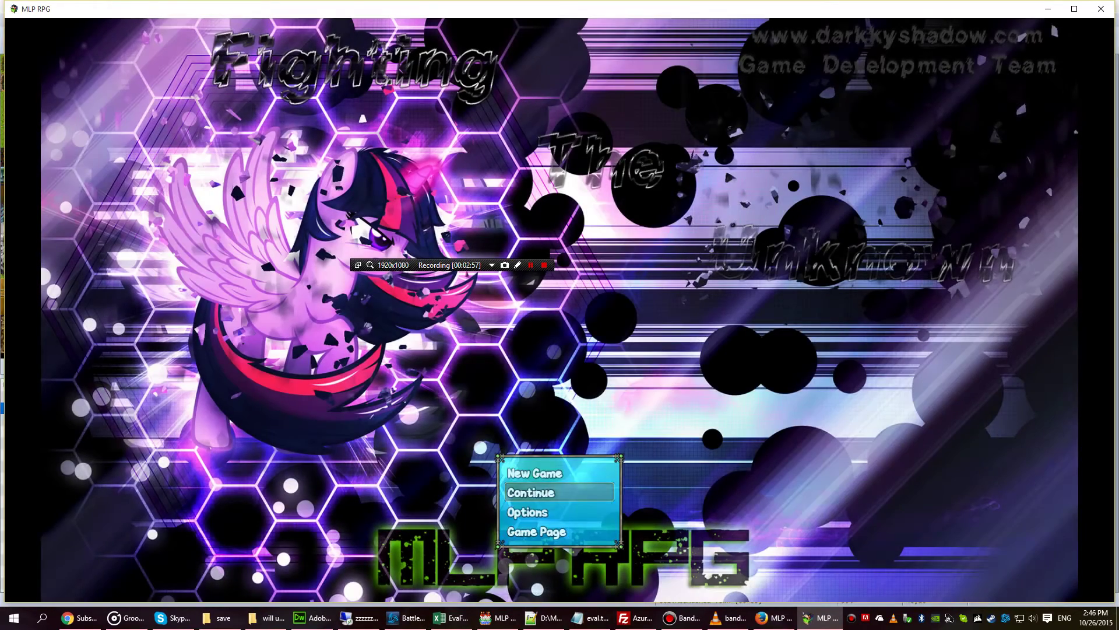
key("Return")
key("Down")
key("Return")
key("Return")
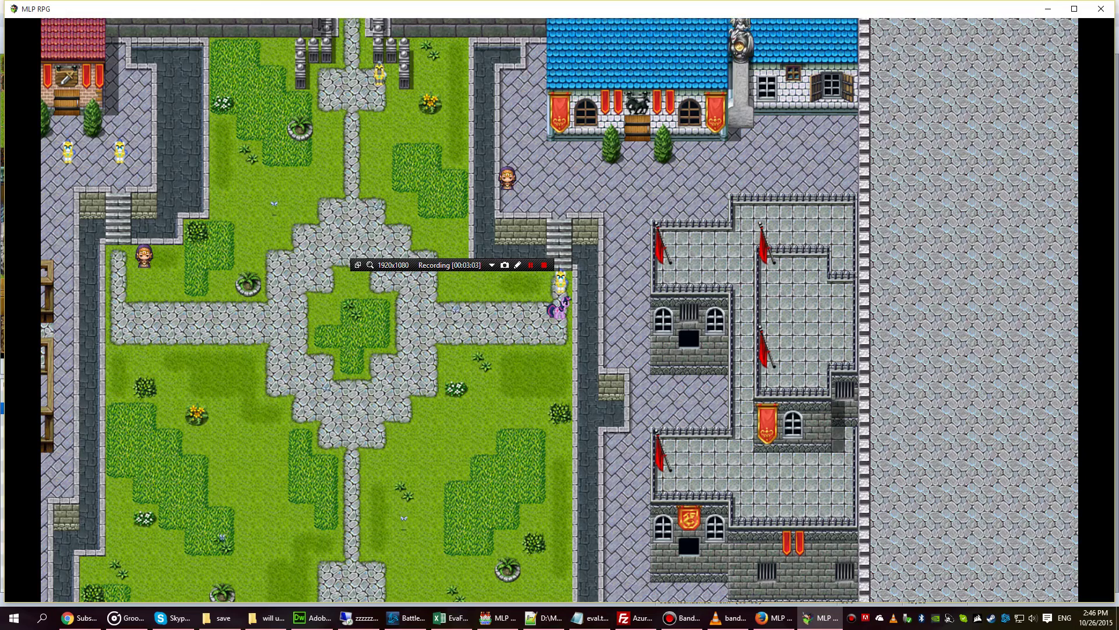
Walk the pony south and Save (Cloud) to File 1 again.
key("Down")
key("Down")
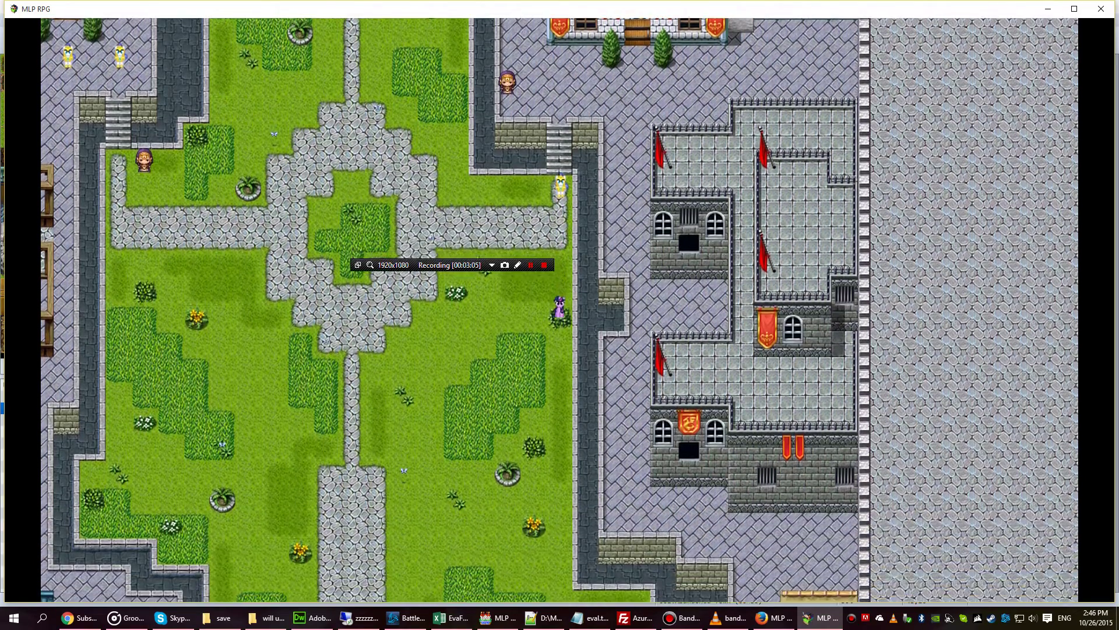
key("Escape")
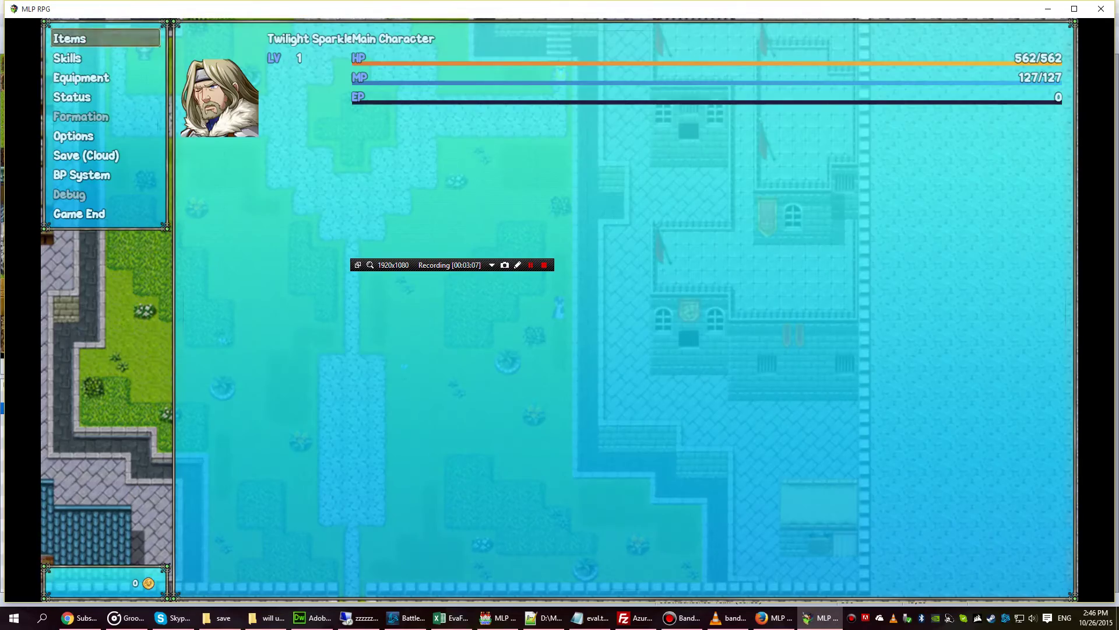
key("Up")
key("Up")
key("Up")
key("Return")
key("Return")
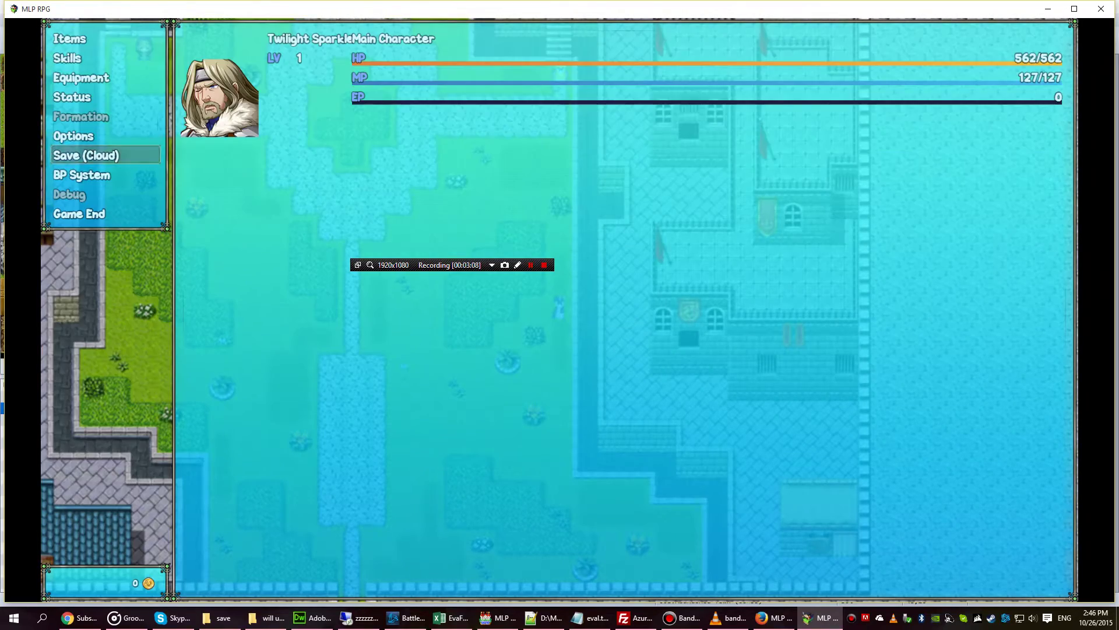
key("Escape")
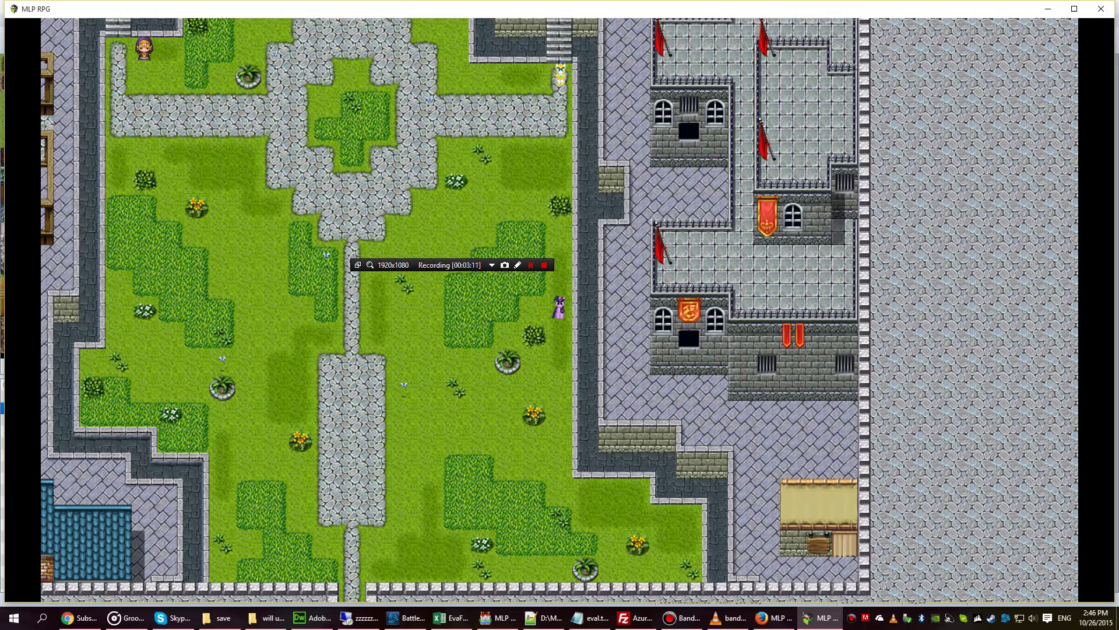
In the browser game, choose Game End > To Title and dismiss the up-to-date notice.
left_click(773, 618)
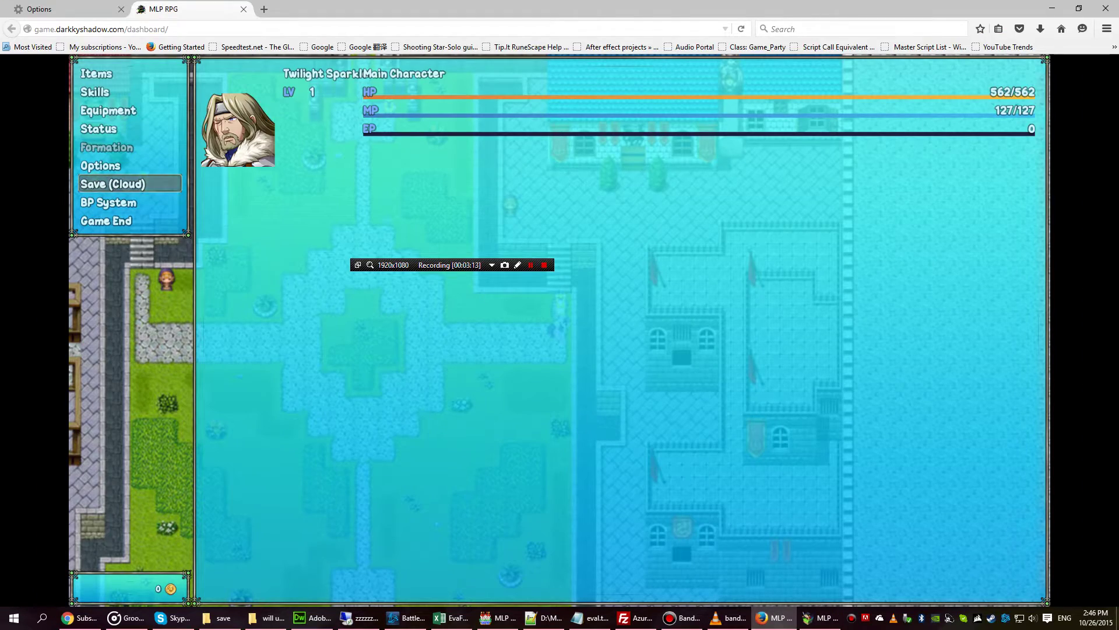
key("Down")
key("Down")
key("Return")
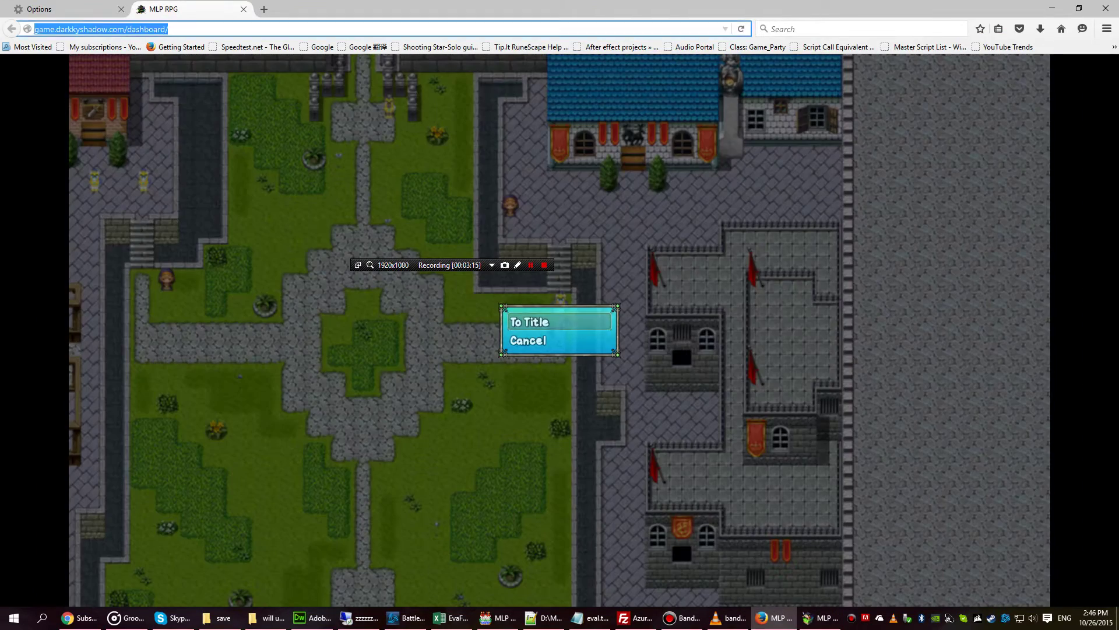
key("Return")
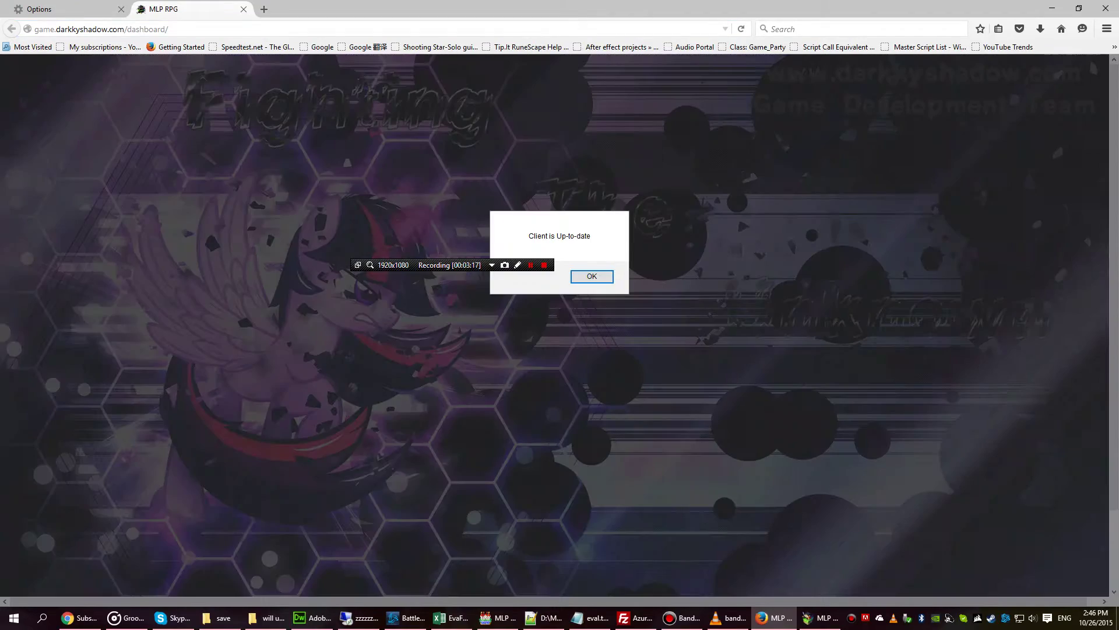
key("Return")
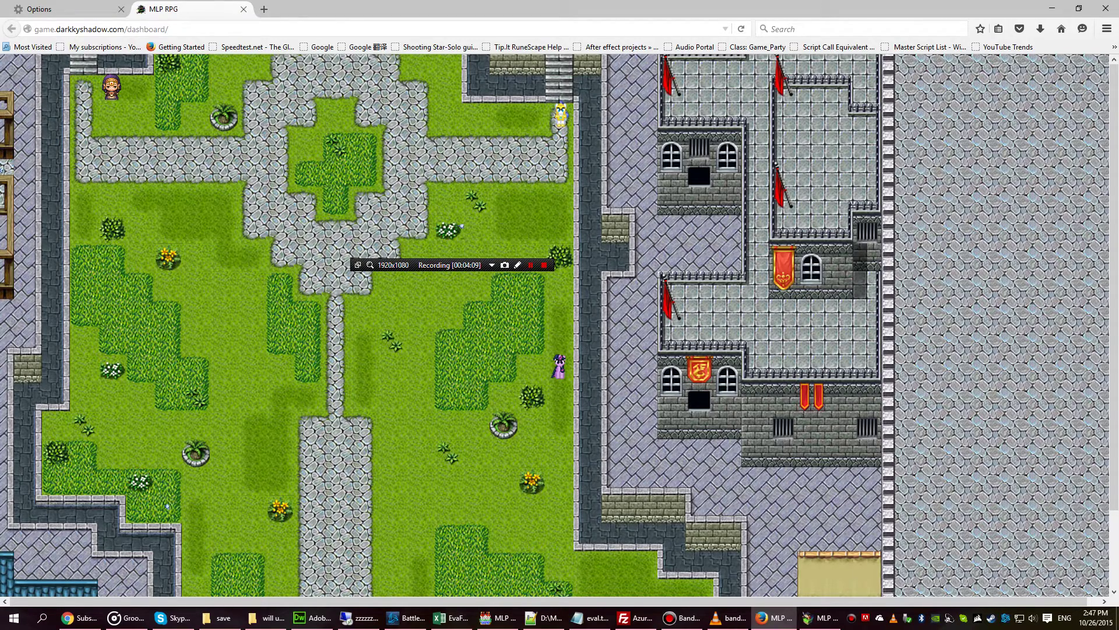
Walk the browser pony around the town square and plaza.
key("Left")
key("Left")
key("Left")
key("Up")
key("Up")
key("Up")
key("Up")
key("Up")
key("Up")
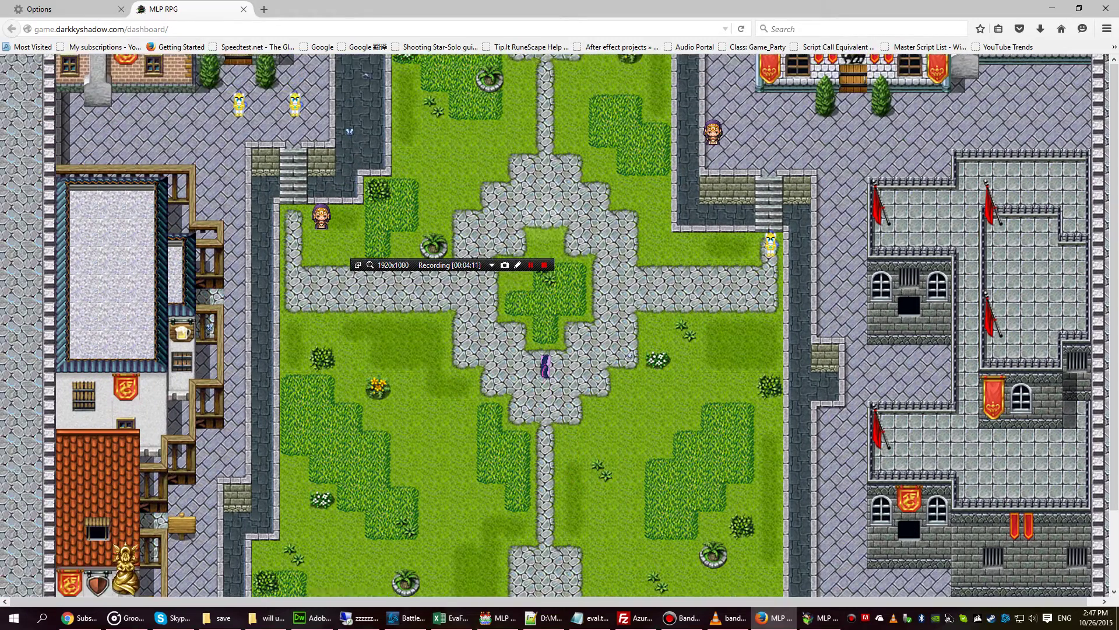
key("Down")
key("Down")
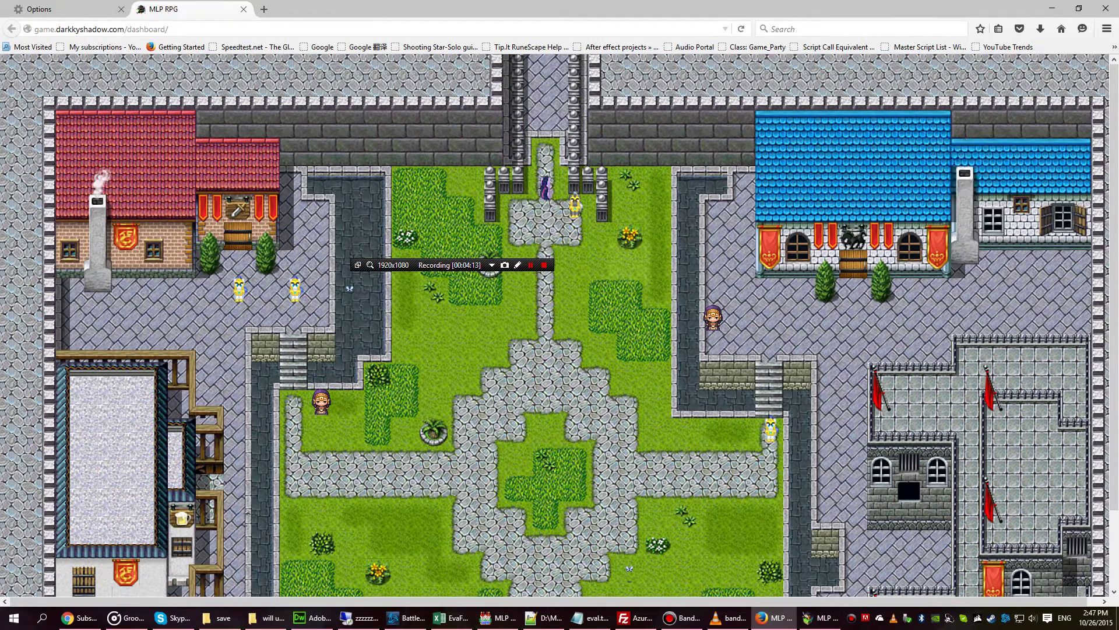
key("Right")
key("Right")
key("Down")
key("Down")
key("Down")
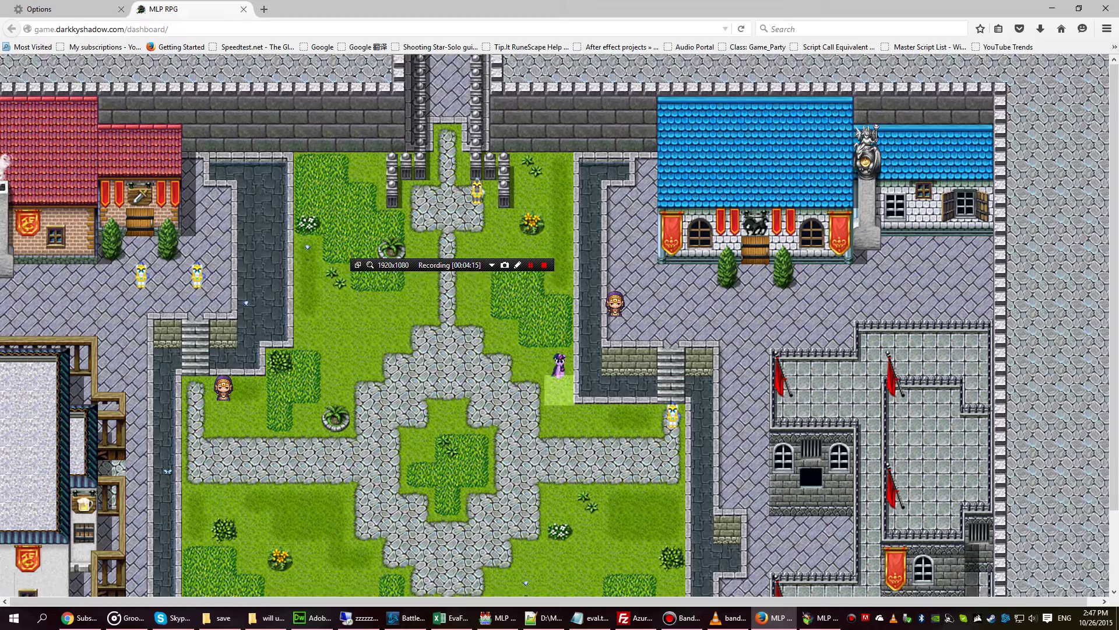
key("Down")
key("Down")
key("Down")
key("Left")
key("Left")
key("Up")
key("Up")
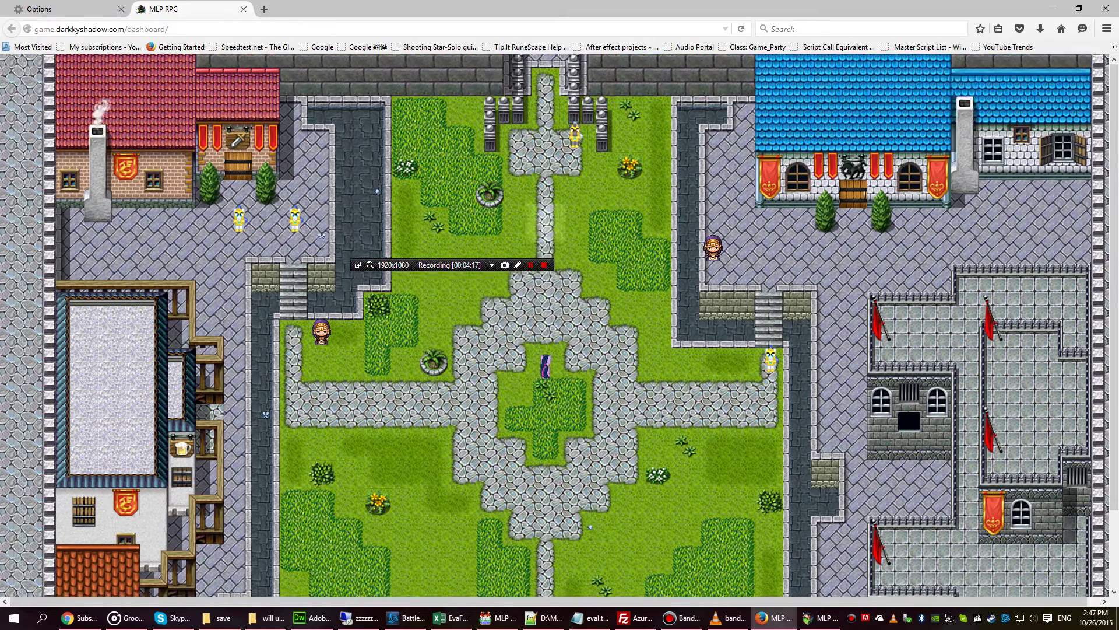
key("Up")
key("Up")
key("Up")
key("Right")
key("Down")
key("Down")
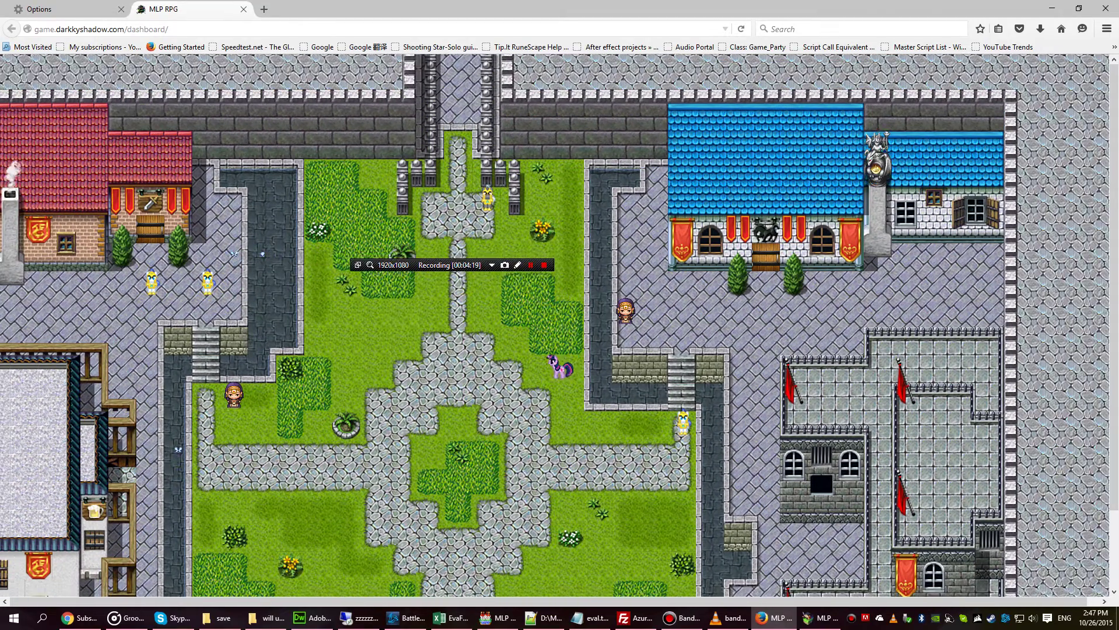
key("Down")
key("Left")
key("Left")
key("Down")
key("Down")
key("Down")
Walk the pony up the left path, trigger the light event near the houses, and step back down.
key("Left")
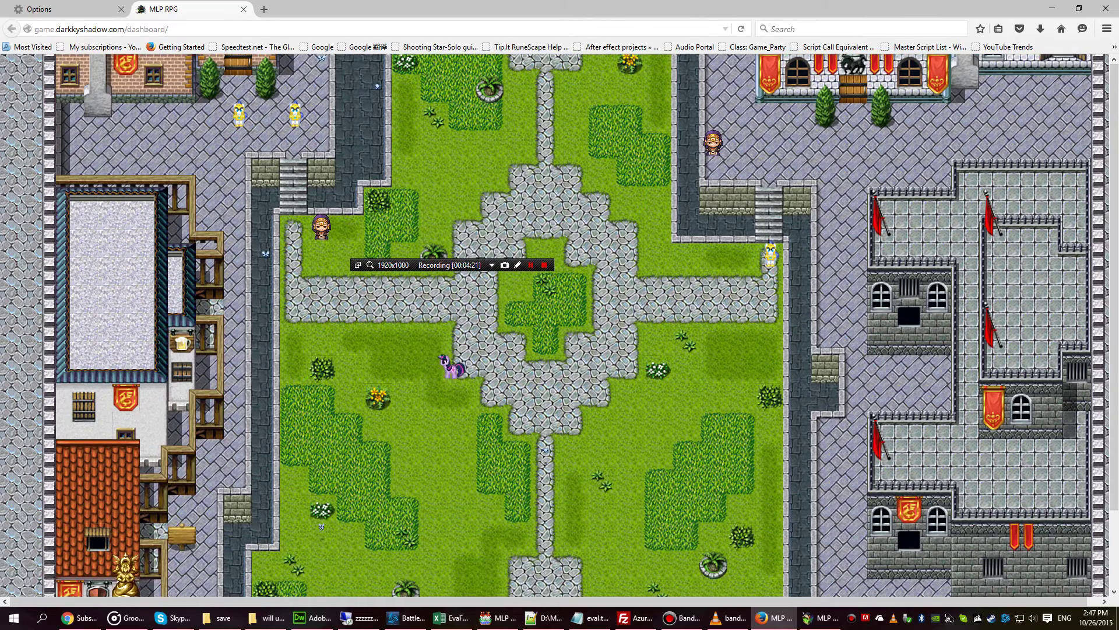
key("Left")
key("Left")
key("Left")
key("Left")
key("Down")
key("Up")
key("Up")
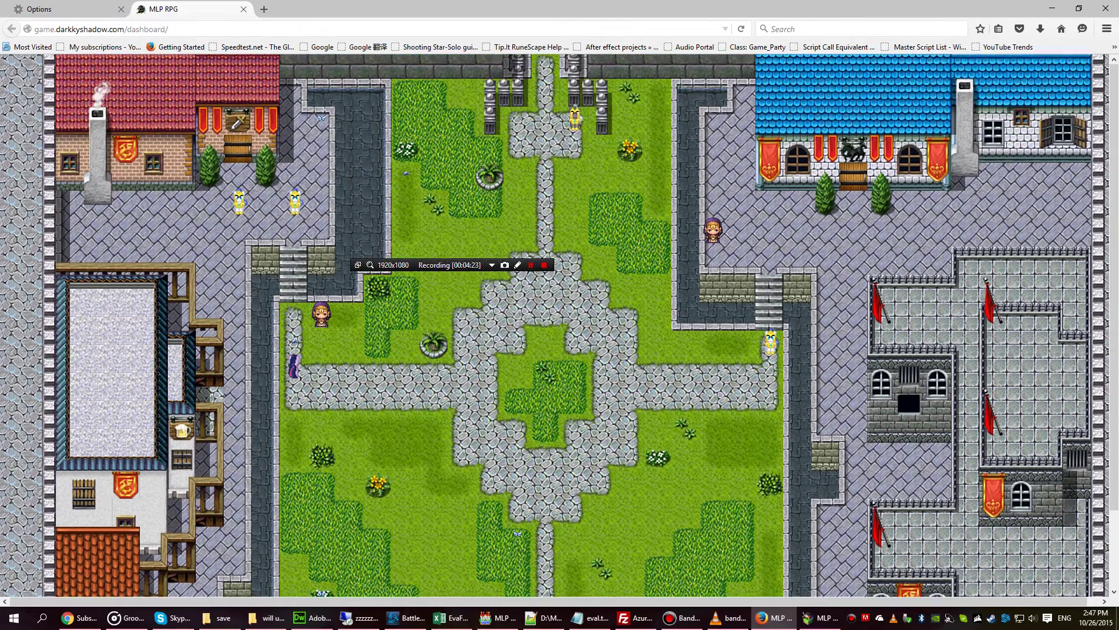
key("Up")
key("Up")
key("Up")
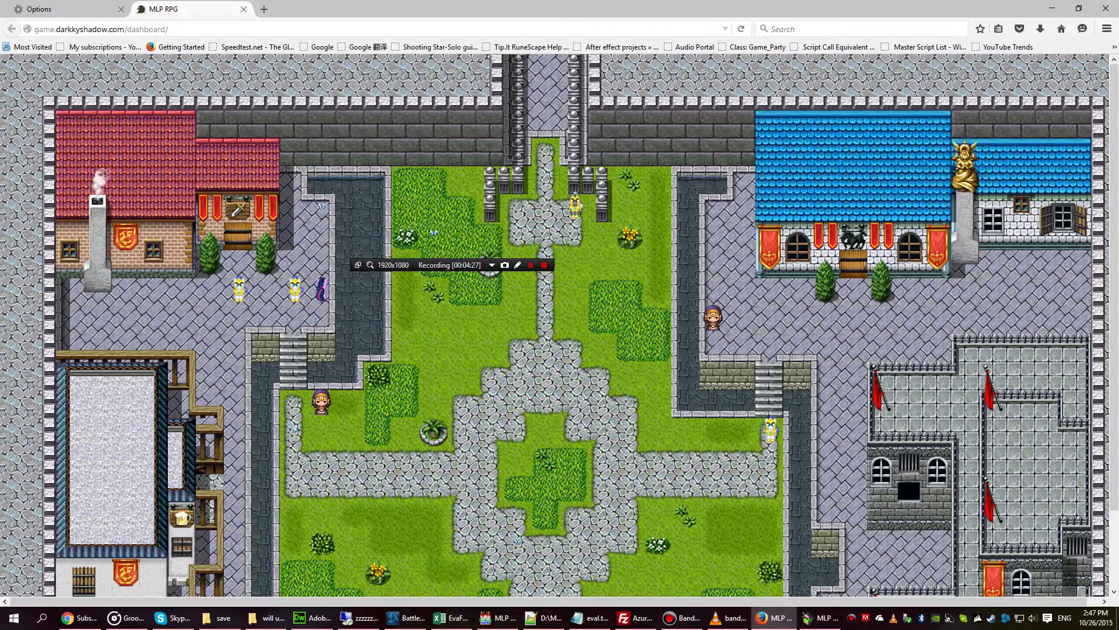
key("Return")
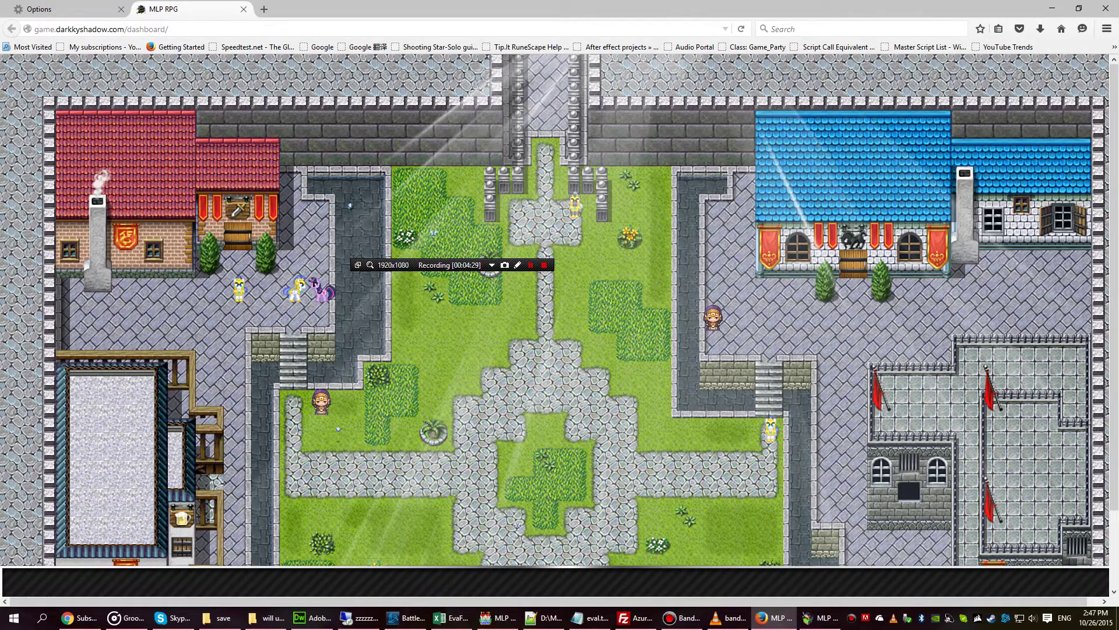
key("Return")
key("Down")
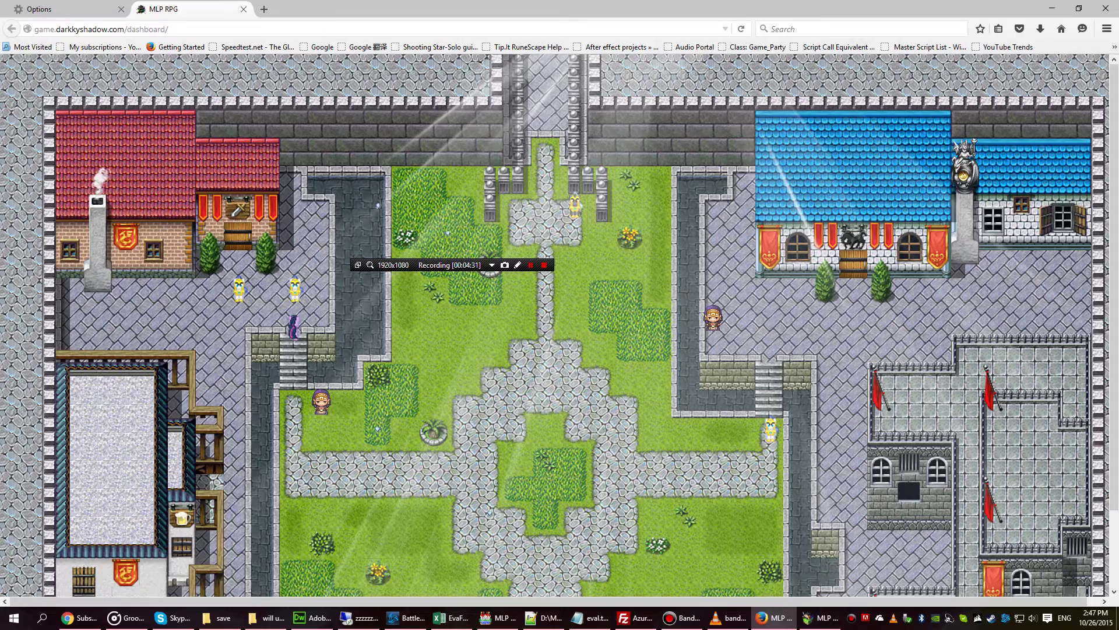
Save the progress to the cloud in File 1 and return to the menu.
key("Escape")
key("Down")
key("Down")
key("Down")
key("Return")
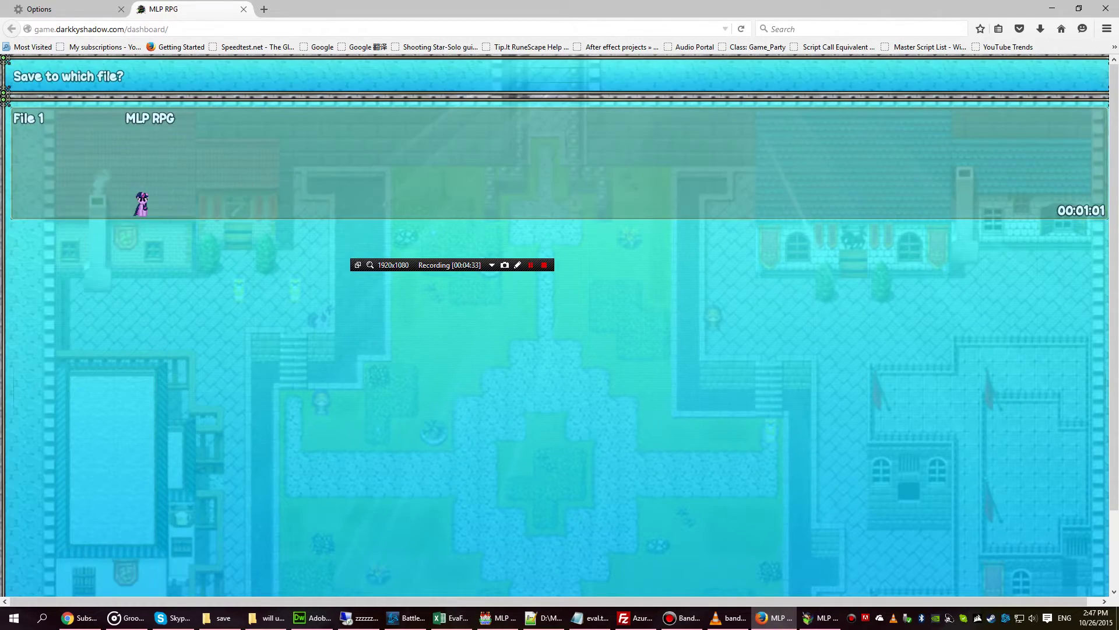
key("Escape")
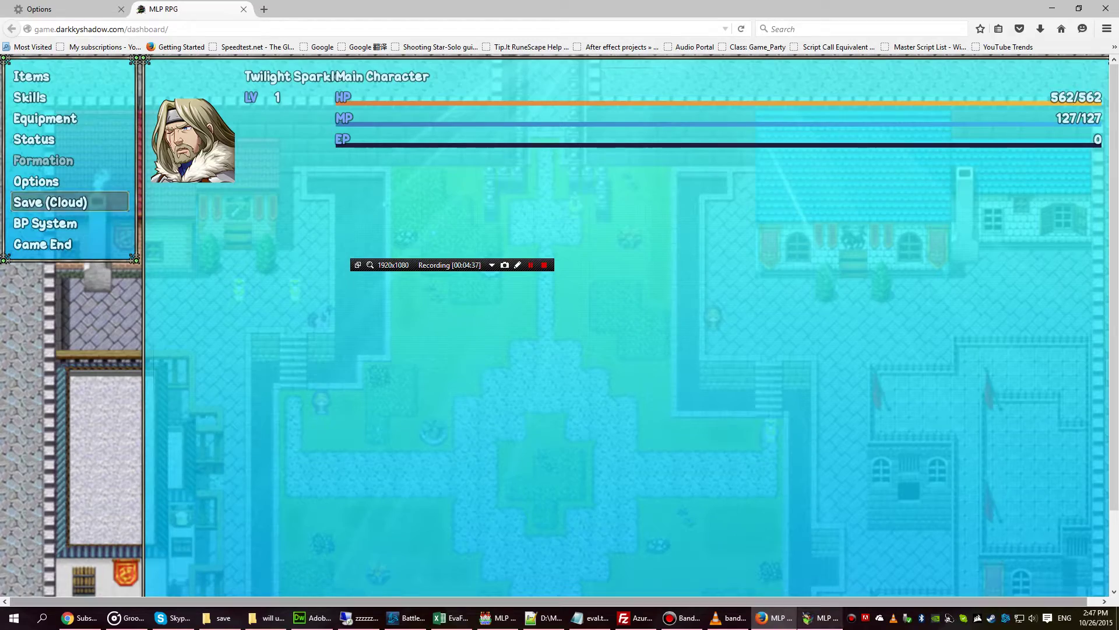
In the desktop game, use Game End to return to the title screen.
key("alt+Tab")
key("Escape")
key("Up")
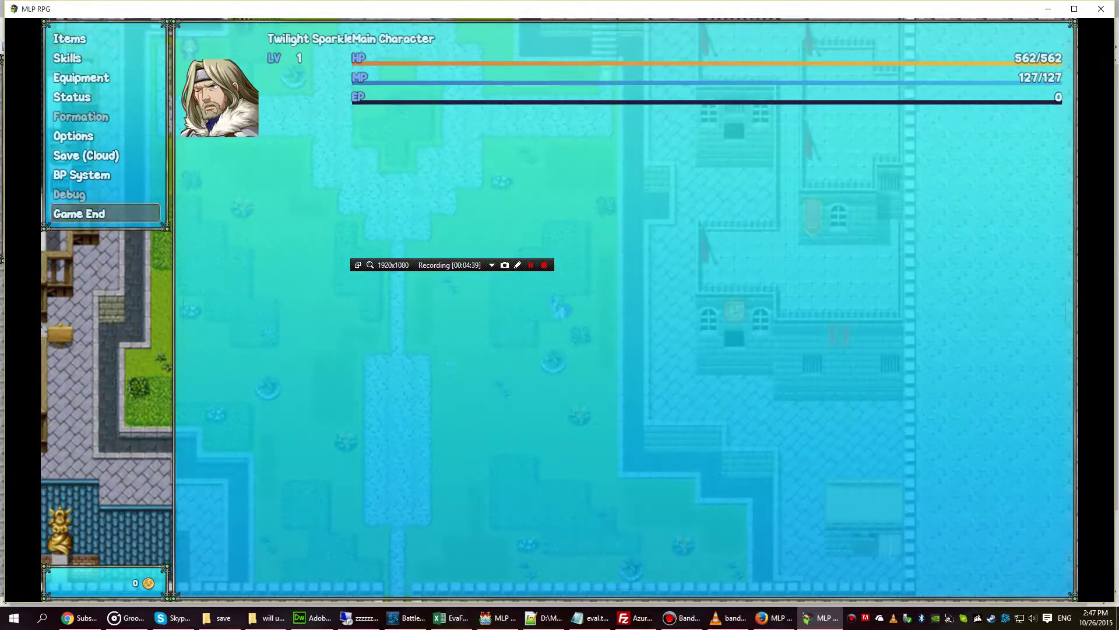
key("Return")
key("Return")
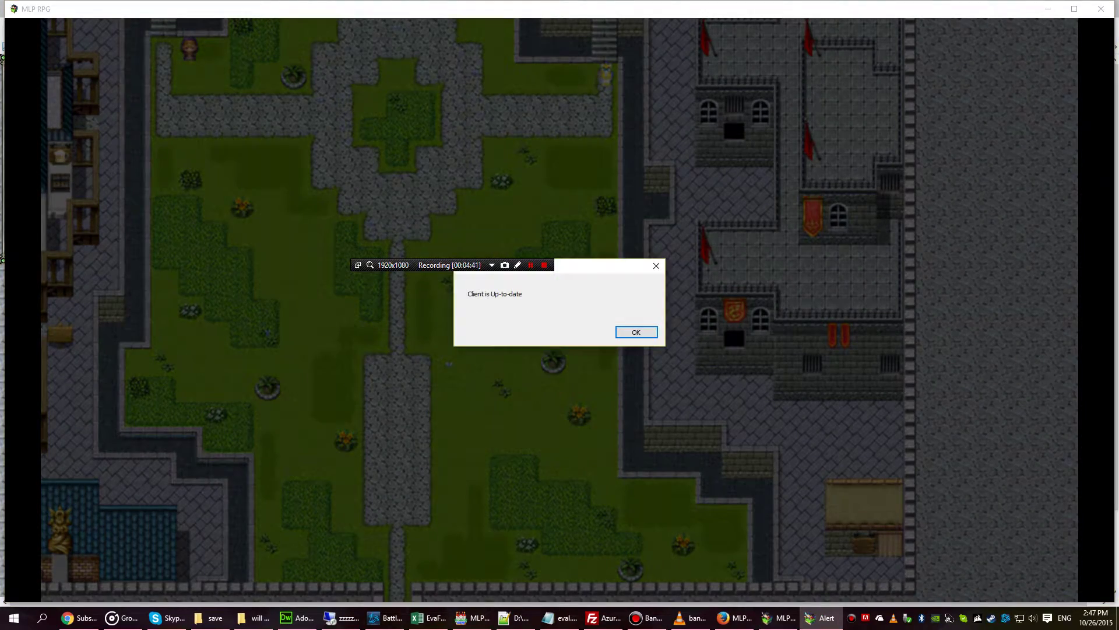
key("Return")
key("Return")
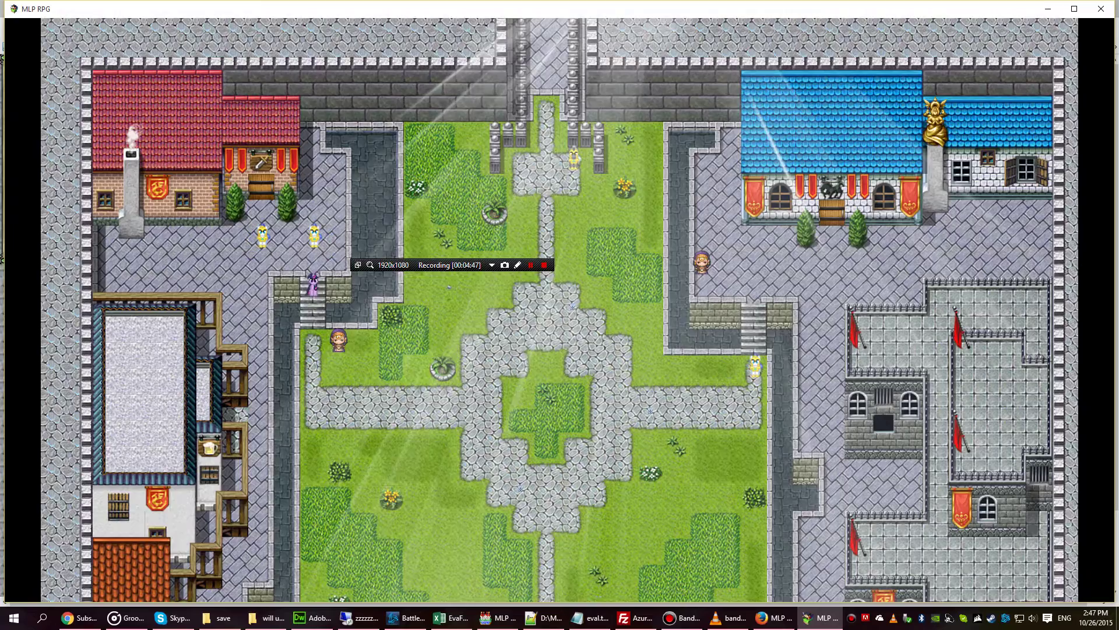
Walk the reloaded pony across the plaza and up to its northern end.
key("Right")
key("Right")
key("Right")
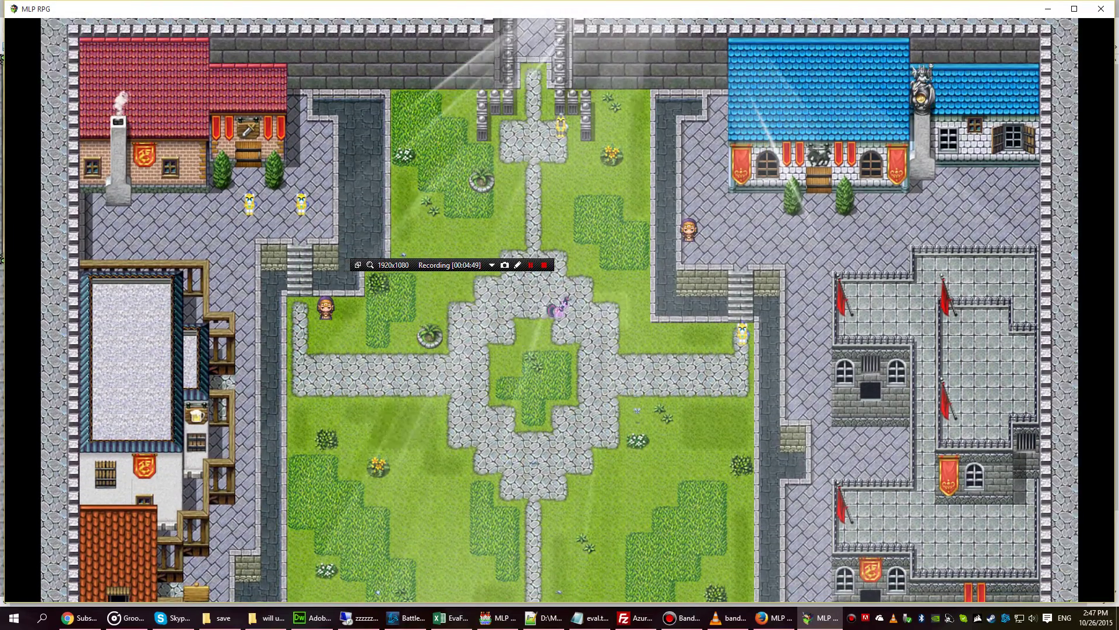
key("Down")
key("Down")
key("Down")
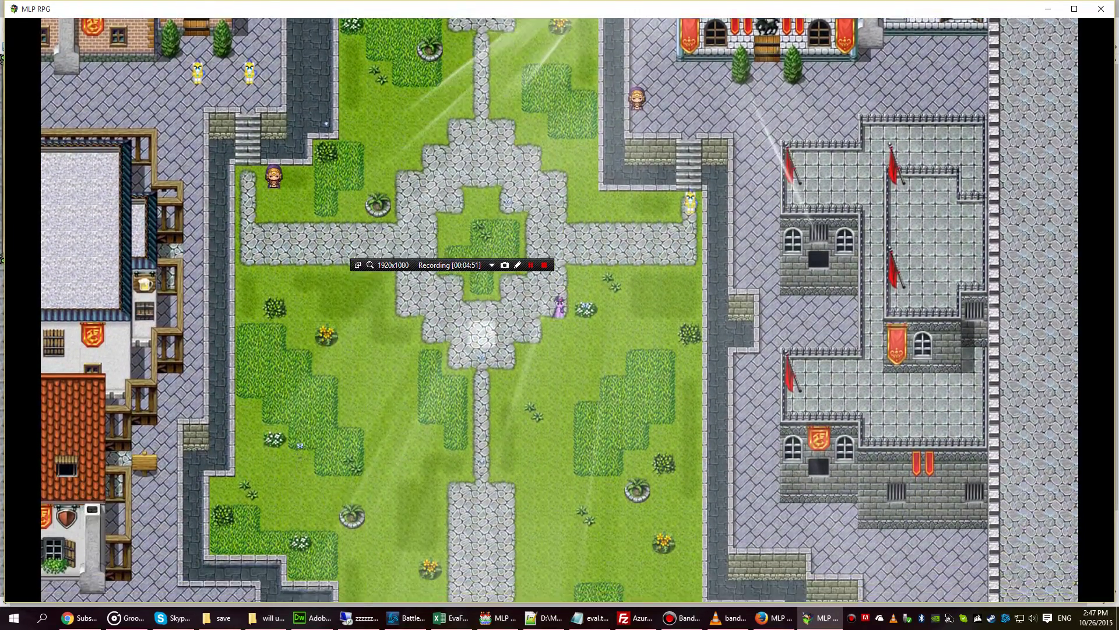
key("Left")
key("Left")
key("Up")
key("Up")
key("Up")
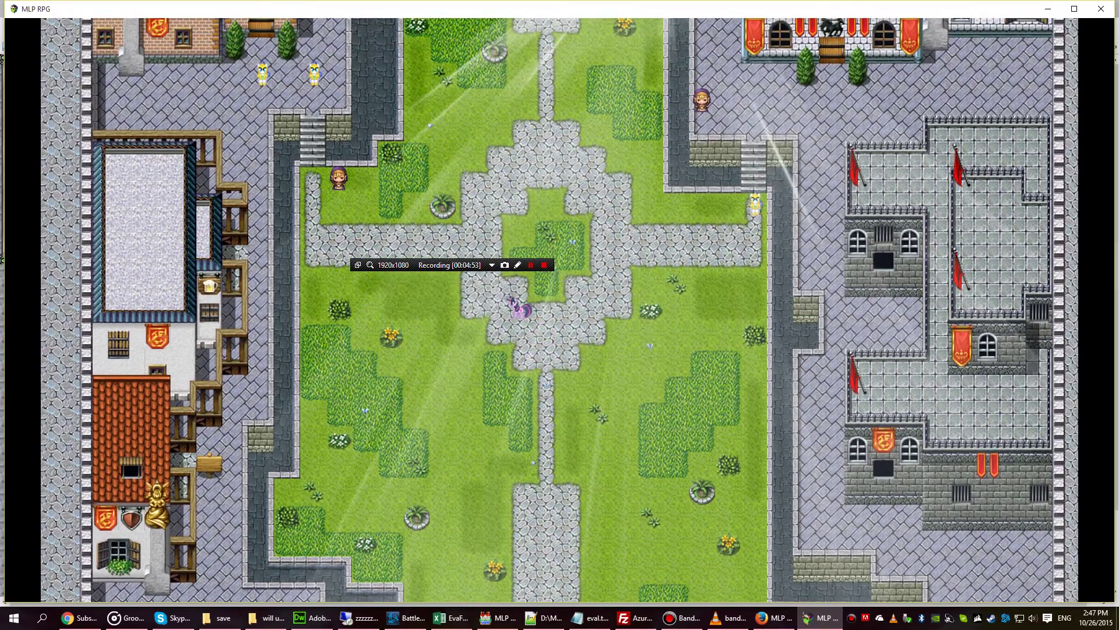
key("Up")
key("Up")
key("Up")
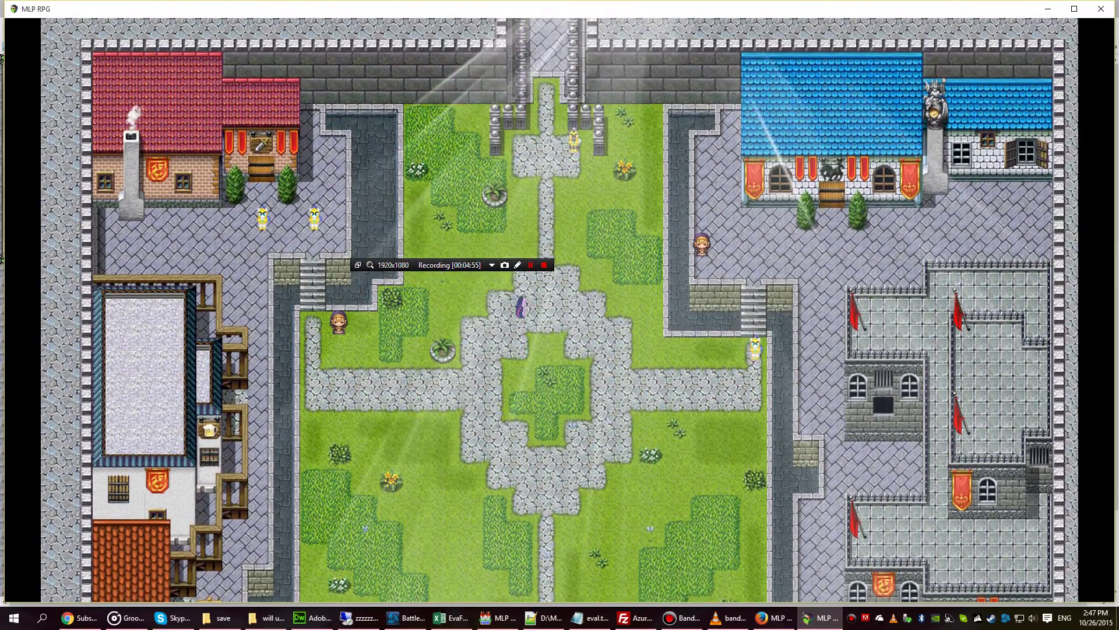
key("alt+Tab")
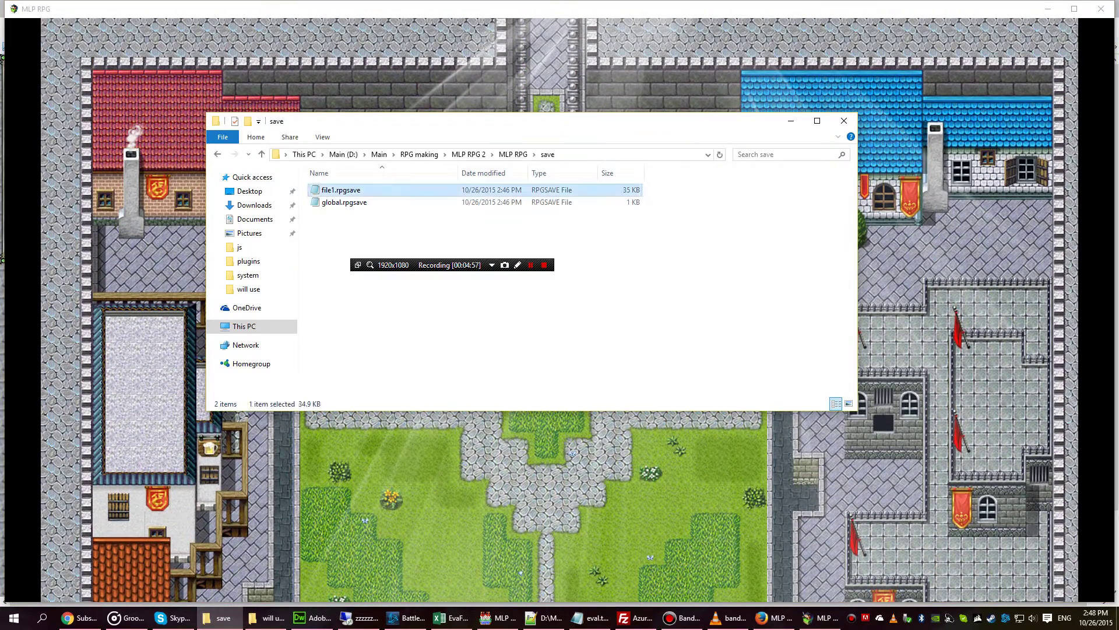
left_click_drag(648, 233, 464, 182)
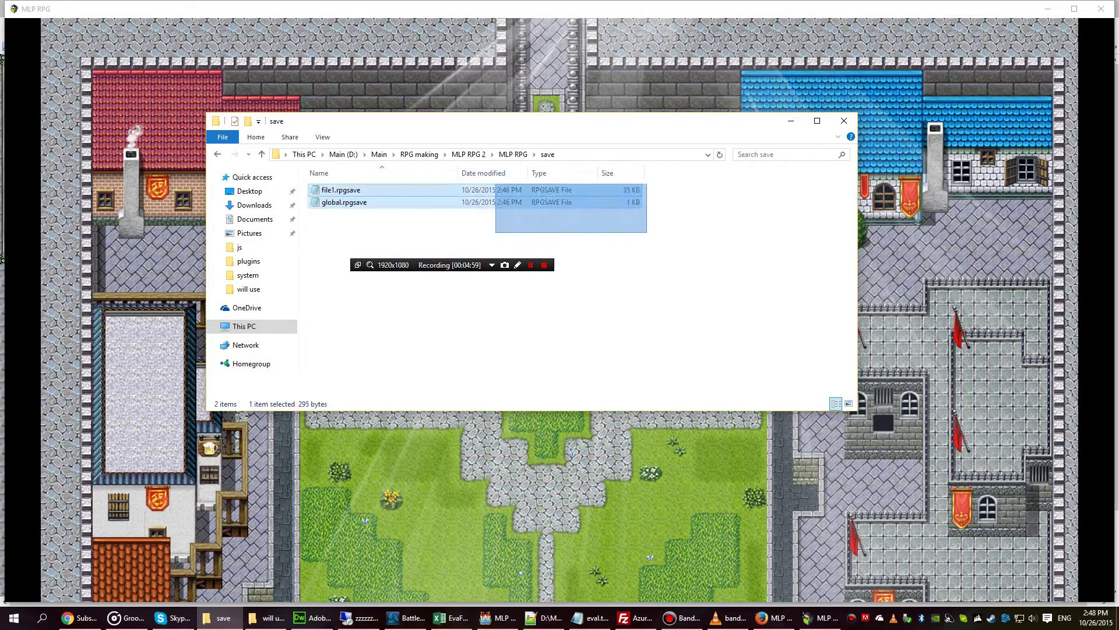
key("Down")
key("Up")
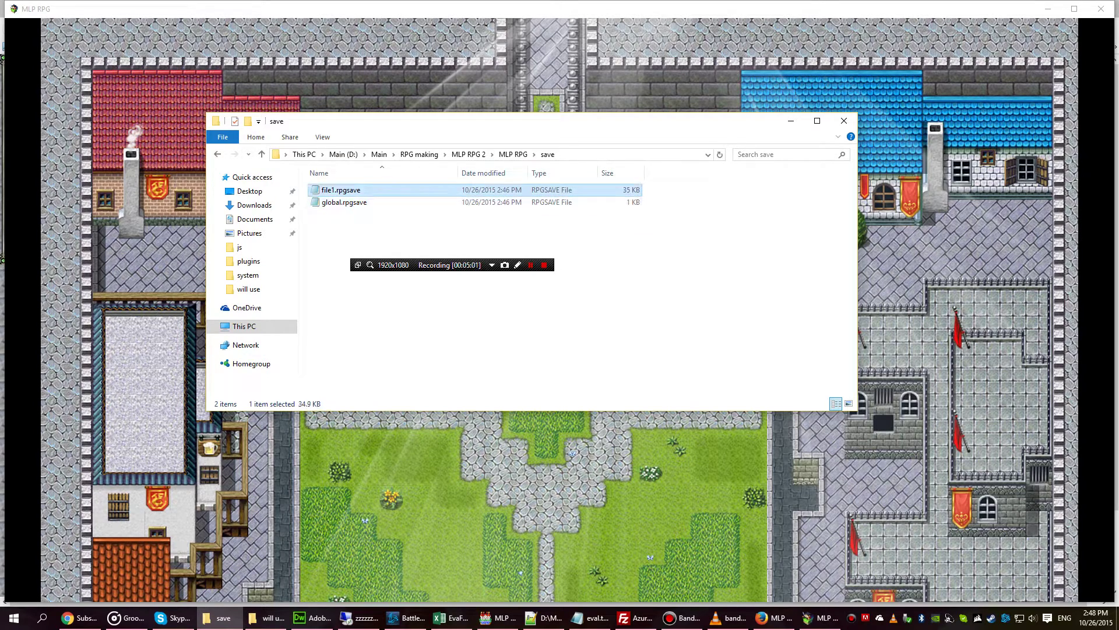
key("F5")
key("ctrl+a")
key("F5")
key("ctrl+a")
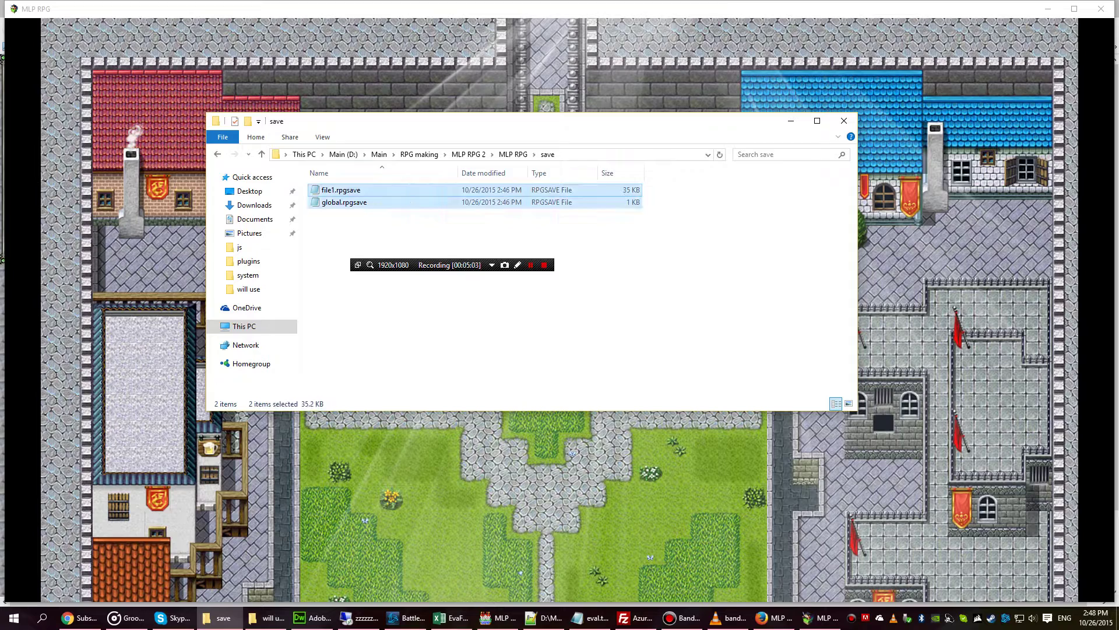
key("F5")
key("ctrl+a")
key("F5")
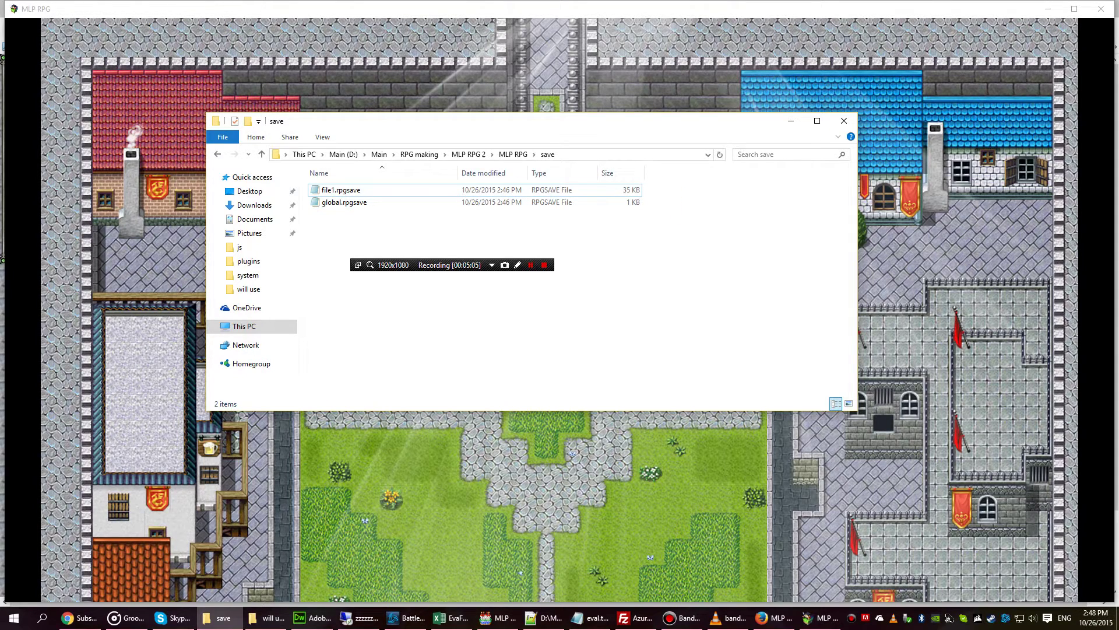
key("Down")
key("Down")
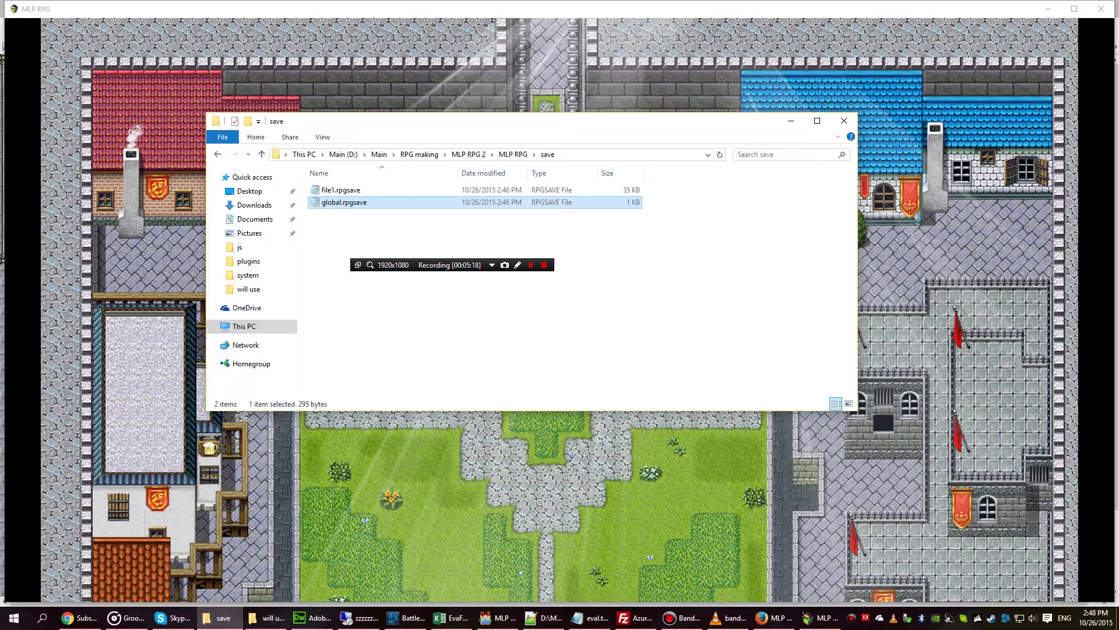
key("alt+Tab")
key("Right")
key("Right")
key("Right")
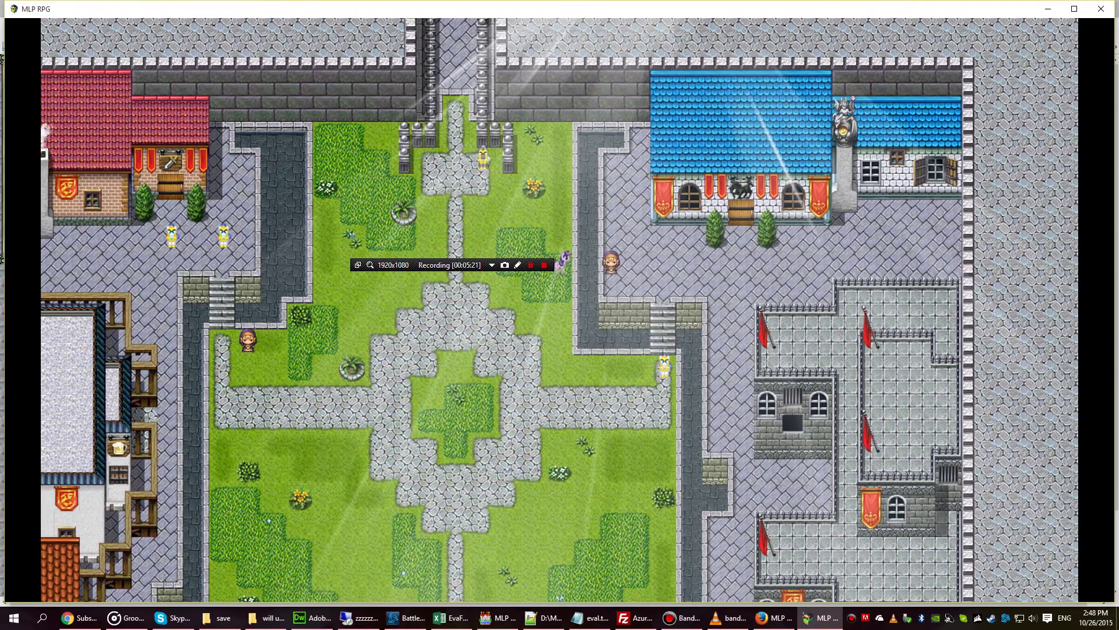
Reload the browser game page and dismiss its alert.
key("alt+Tab")
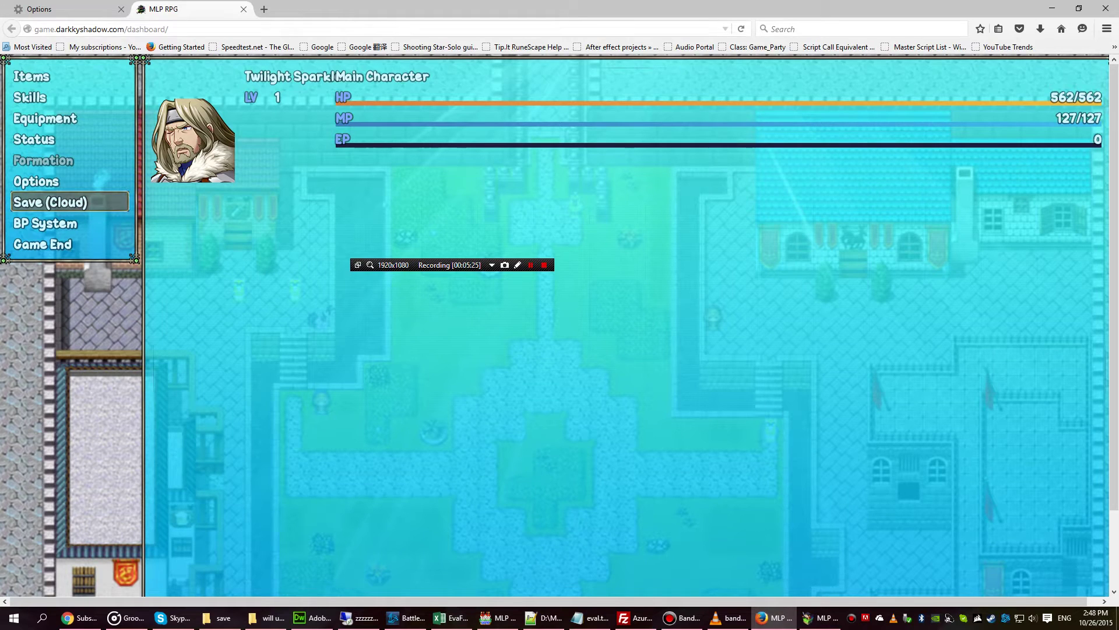
key("ctrl+l")
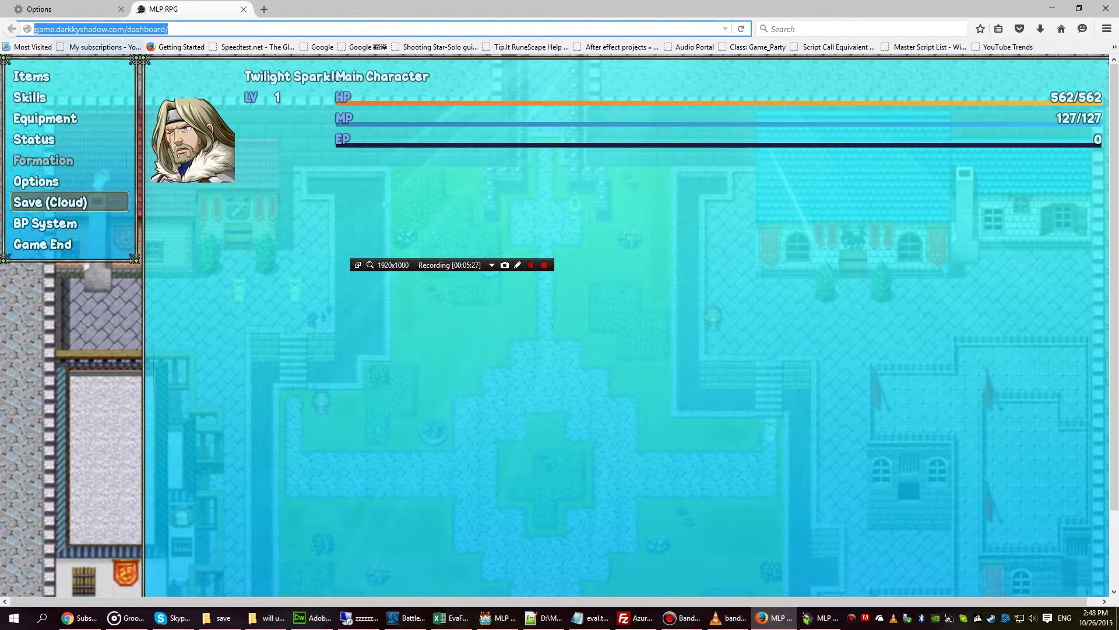
key("Return")
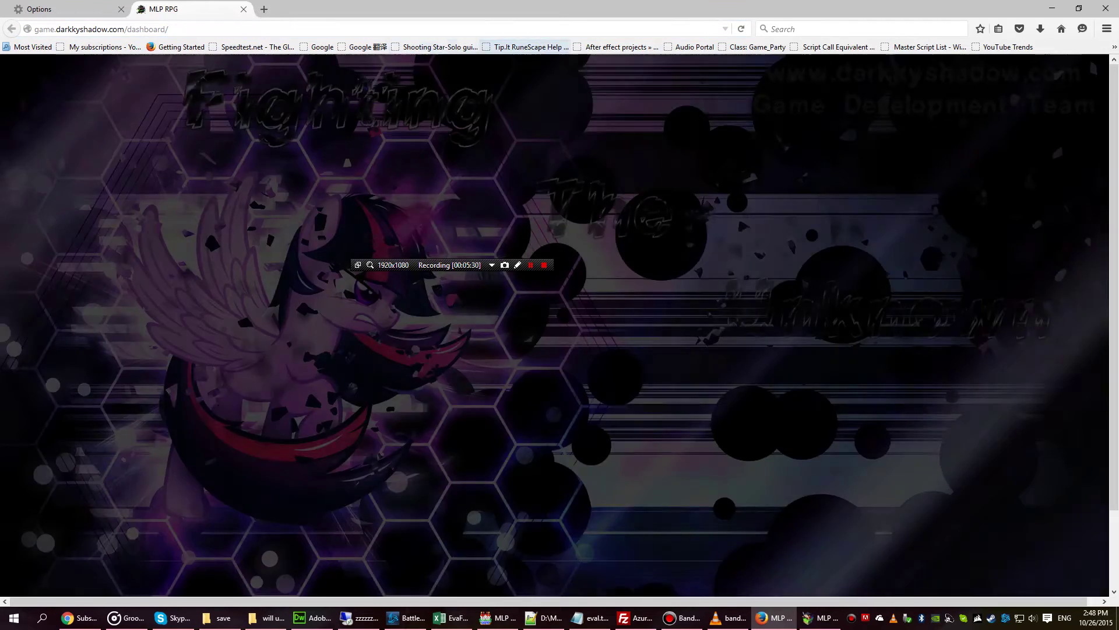
key("Return")
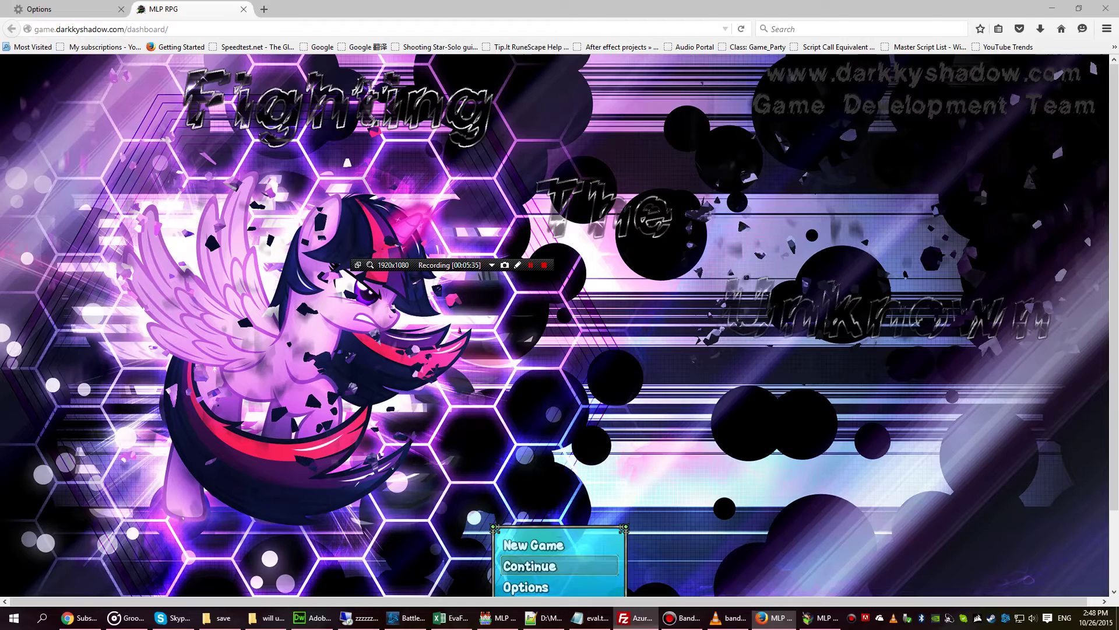
On the remote server, maximize the dashboard folder window and deselect the js folder.
key("alt+Tab")
key("alt+Tab")
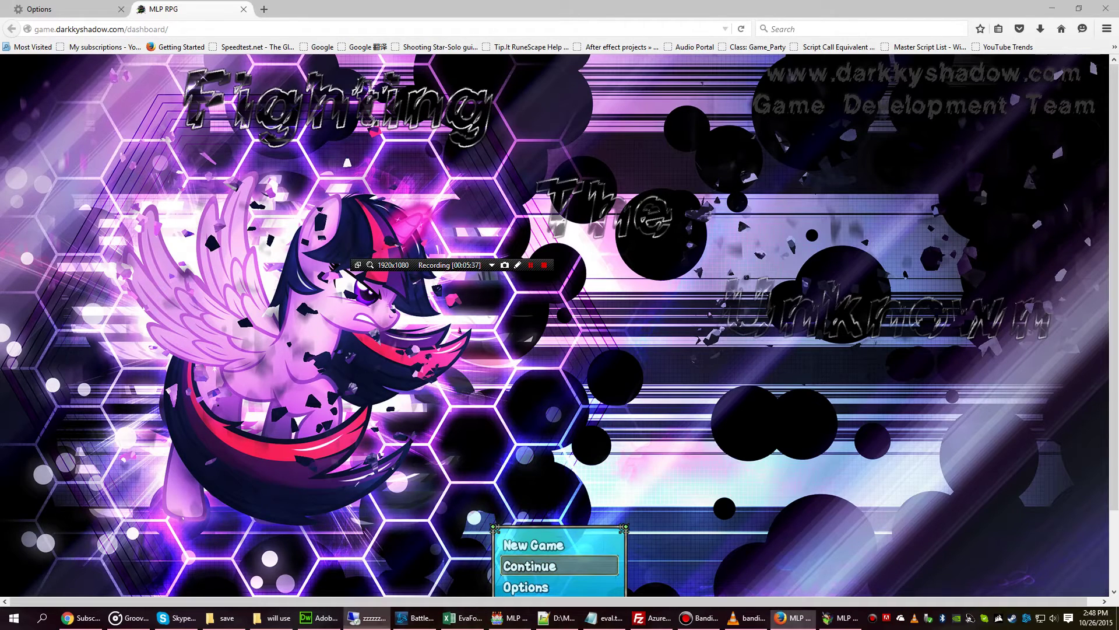
key("alt+Tab")
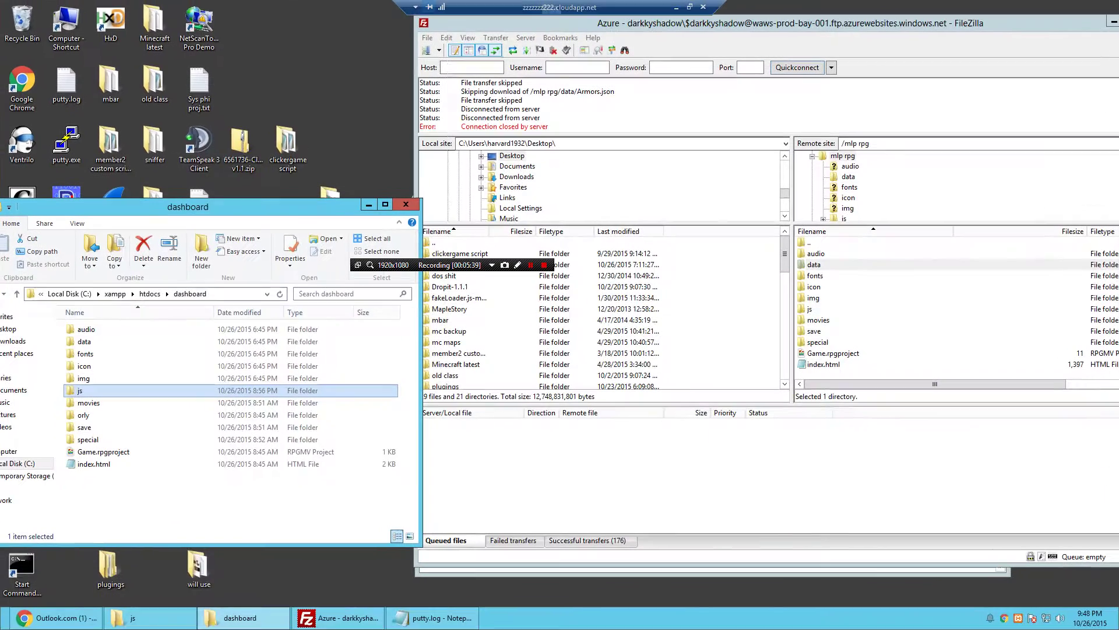
left_click(384, 205)
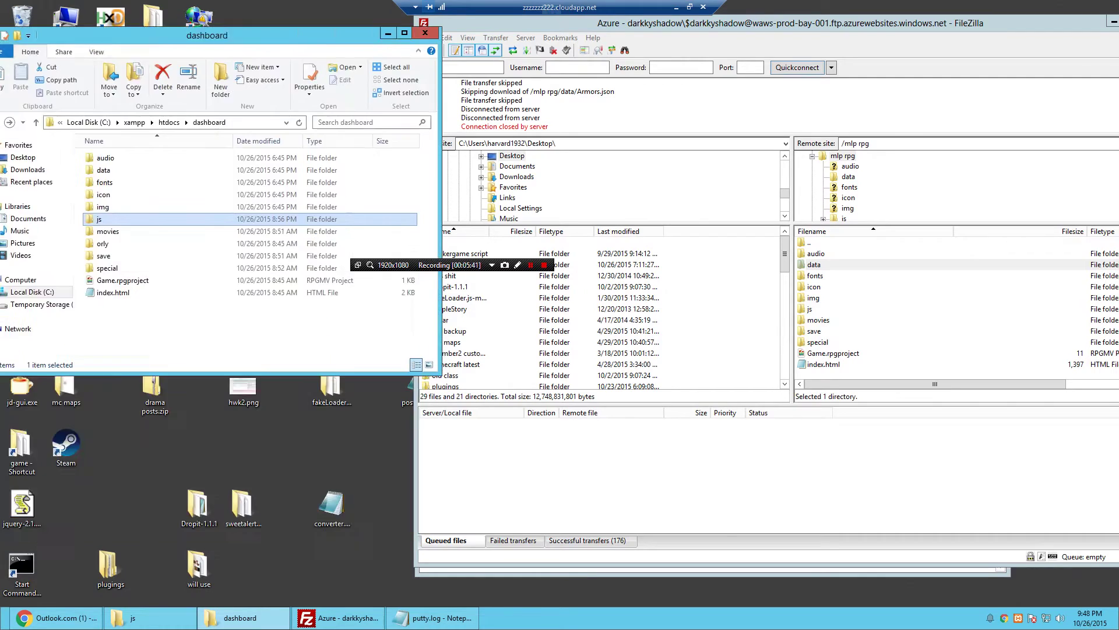
left_click(612, 394)
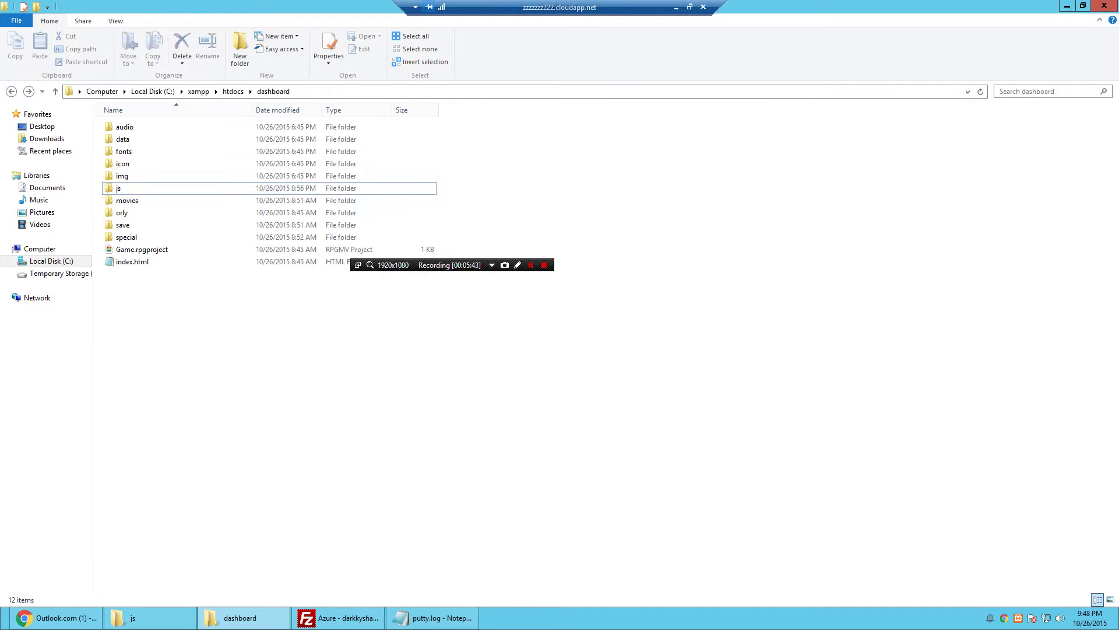
left_click(677, 7)
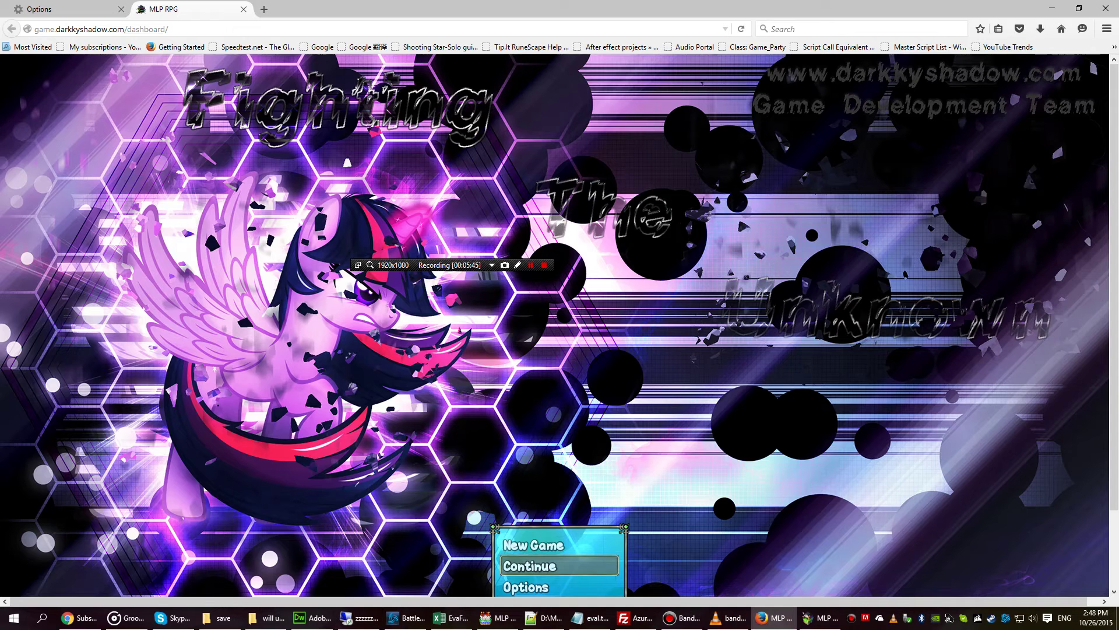